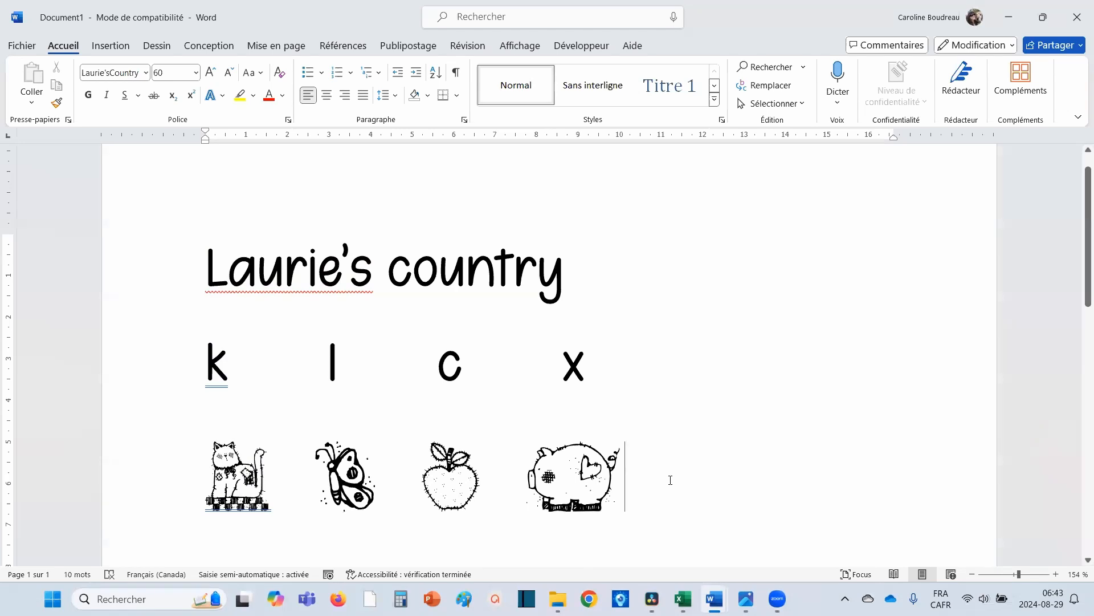
Try the letters asdf in the pictogram font after the pig picture, and remove the added pictograms
text(asdf)
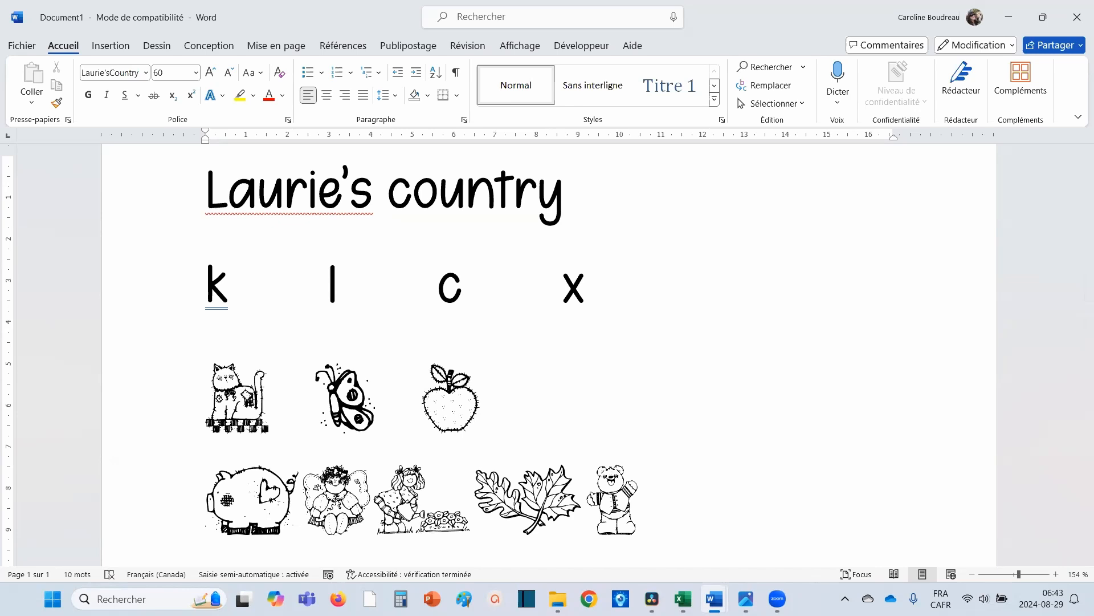
key(BackSpace)
key(BackSpace)
key(BackSpace)
key(BackSpace)
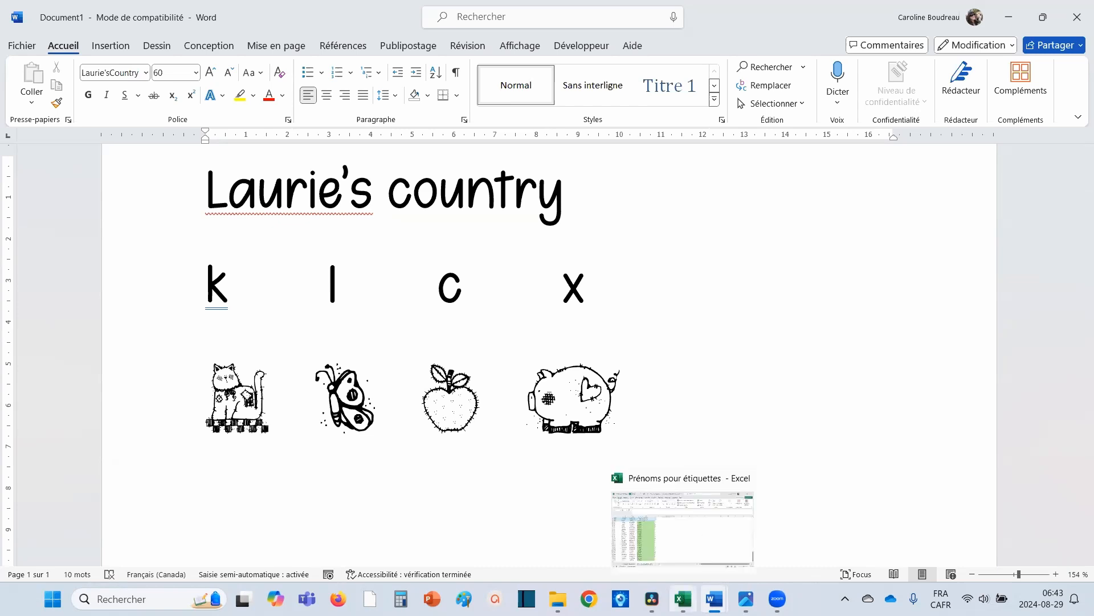
Switch to the Prénoms pour étiquettes workbook in Excel and examine the picto label list from its last rows up to the column headers
click(683, 599)
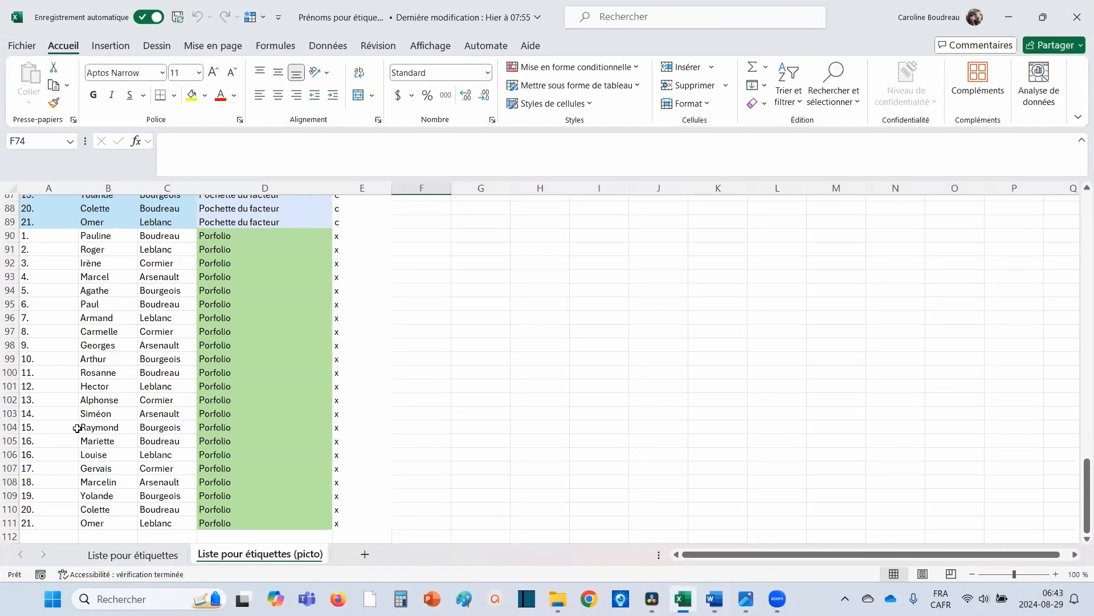
drag(1080, 497, 239, 382)
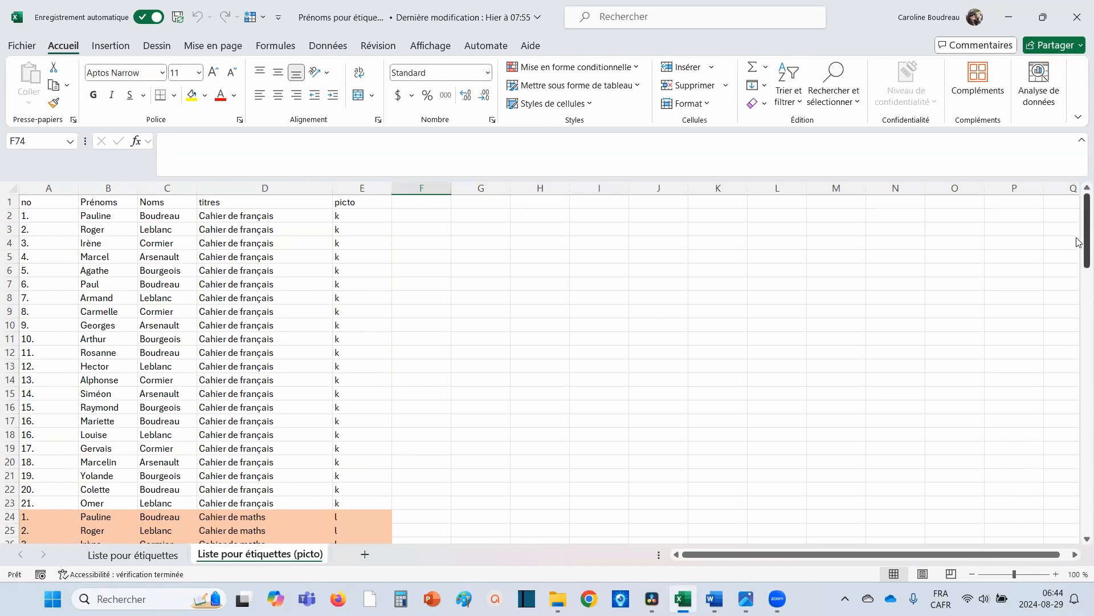
drag(1080, 263, 1079, 228)
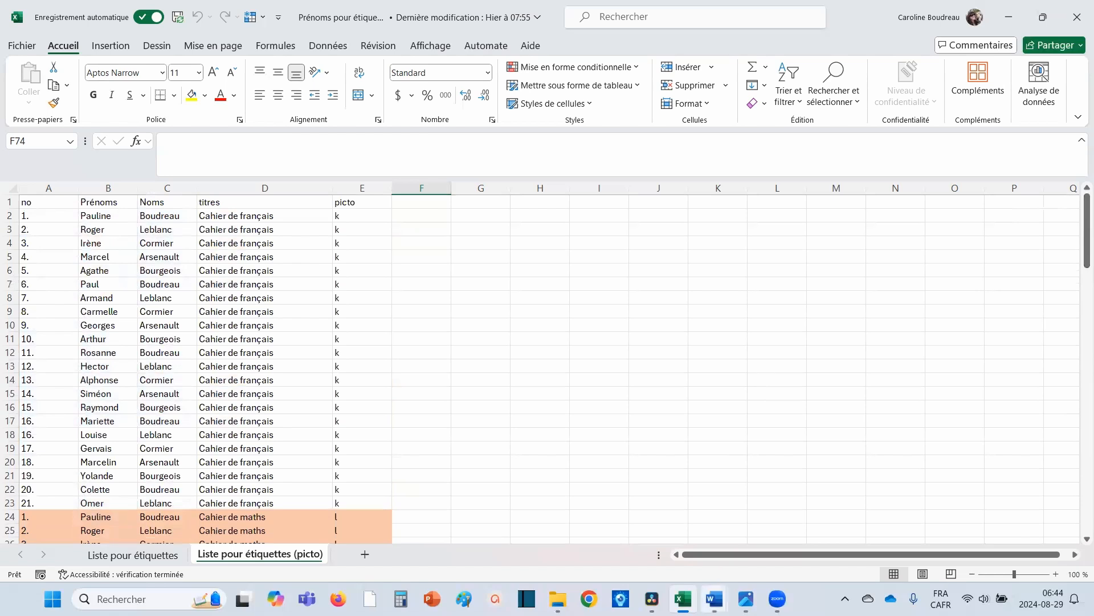
Switch to the blank Document2 in Word and start the step-by-step mail merge wizard with Étiquettes as the document type
mouse_move(715, 597)
click(778, 527)
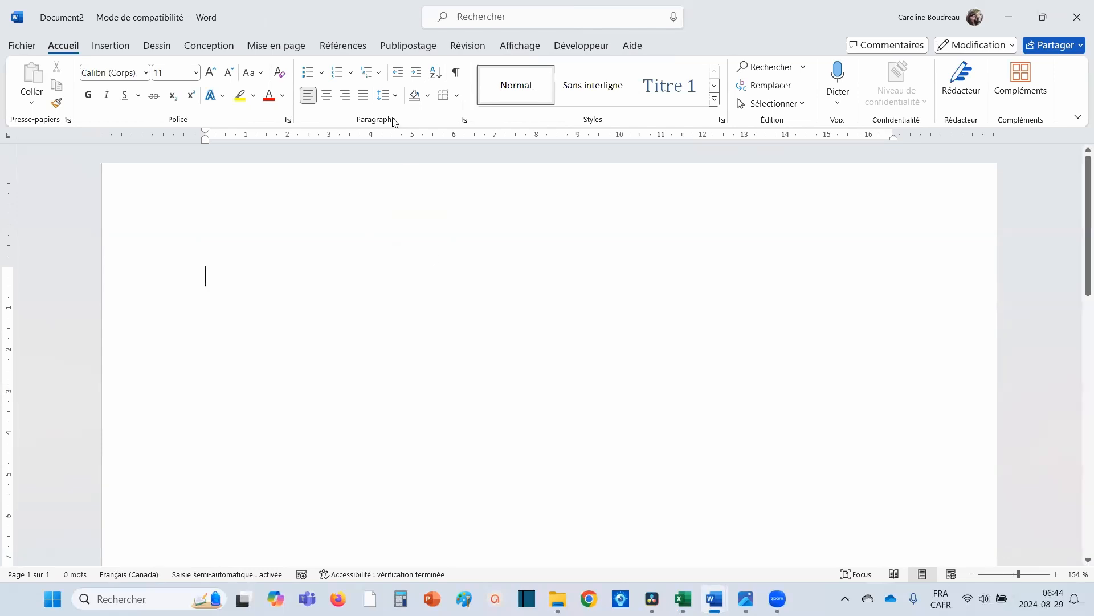
click(396, 45)
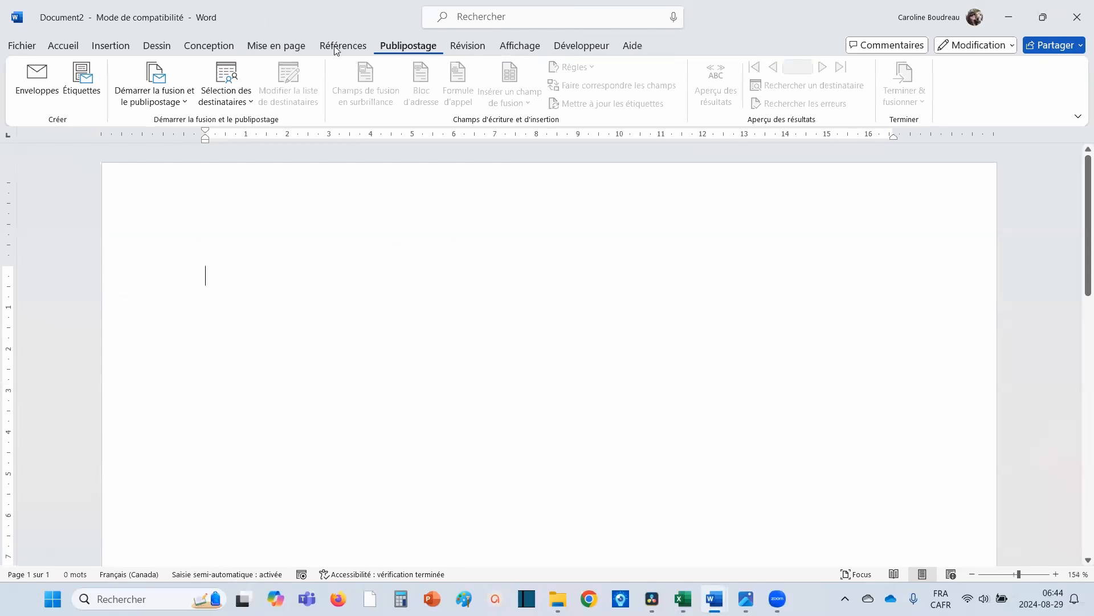
click(158, 79)
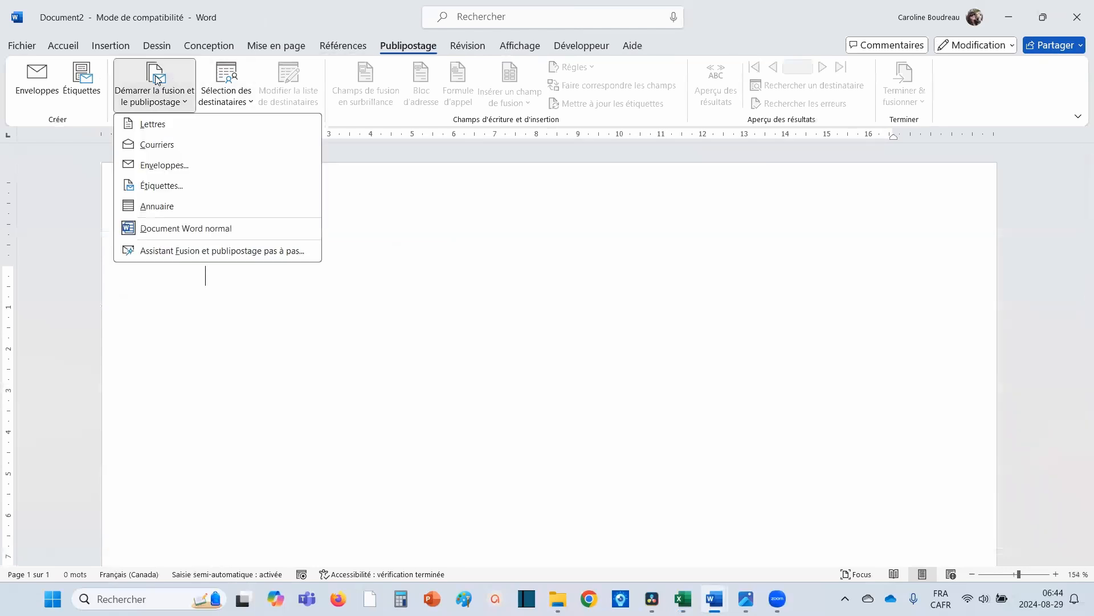
click(165, 252)
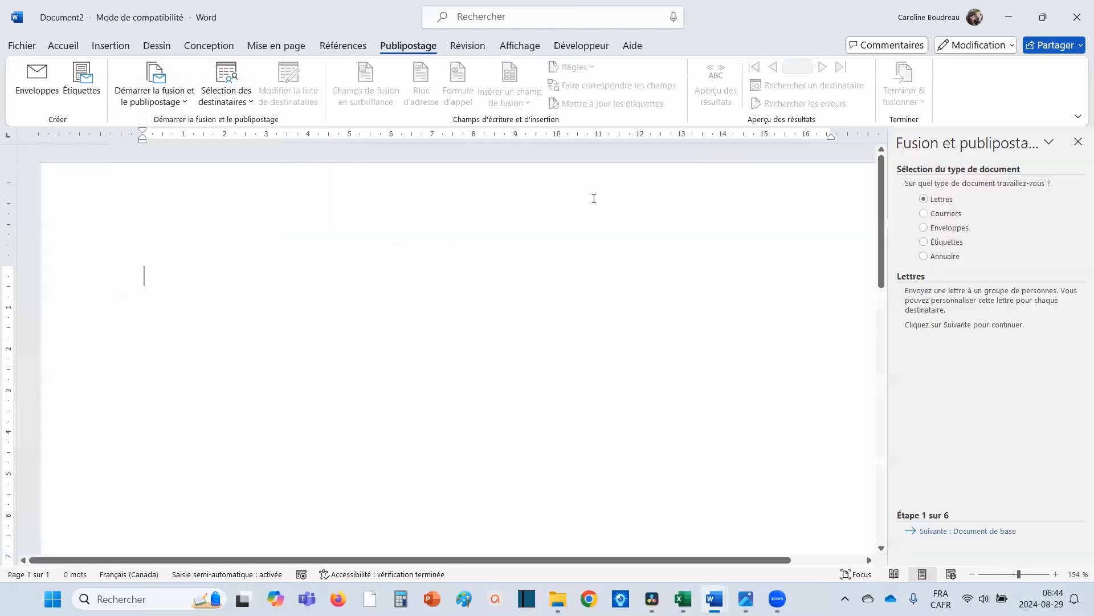
click(930, 244)
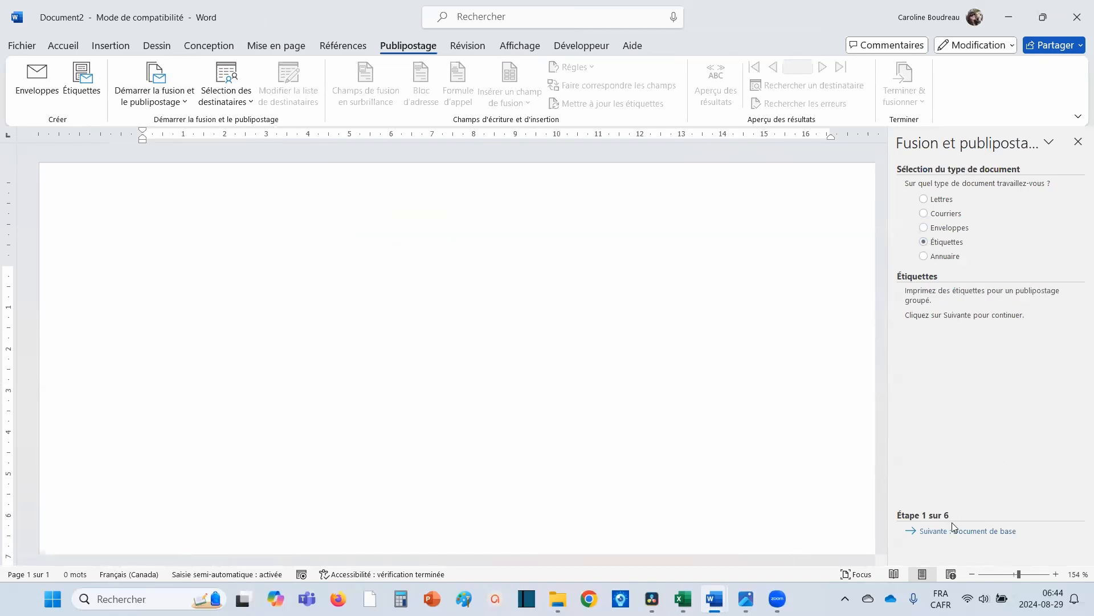
click(981, 534)
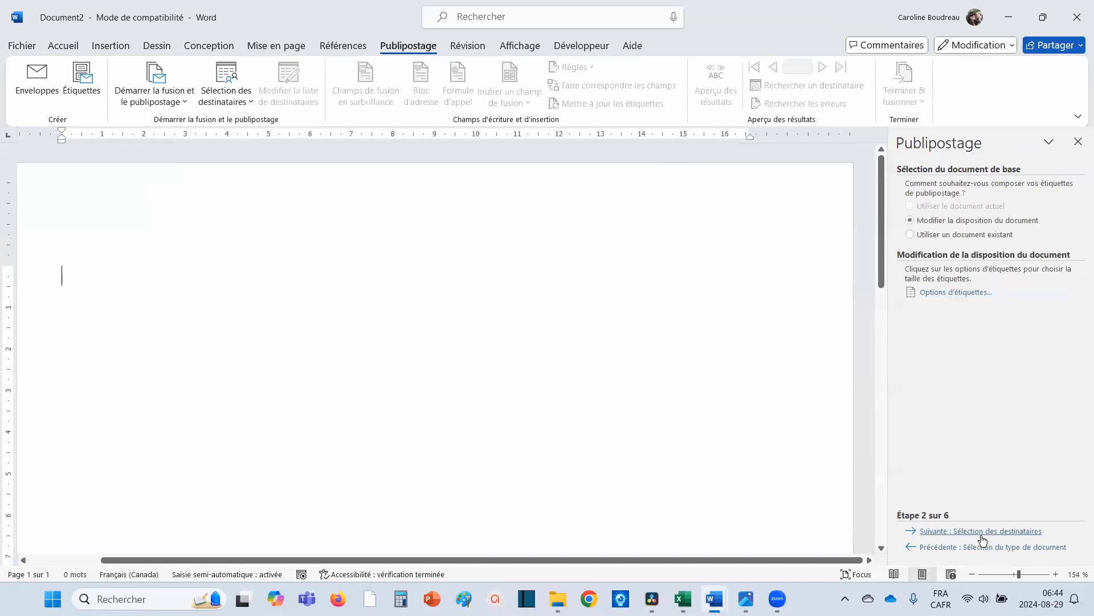
Set the label format to Avery US Letter 5160 Étiquettes d'adresse and continue to the recipient selection
click(954, 292)
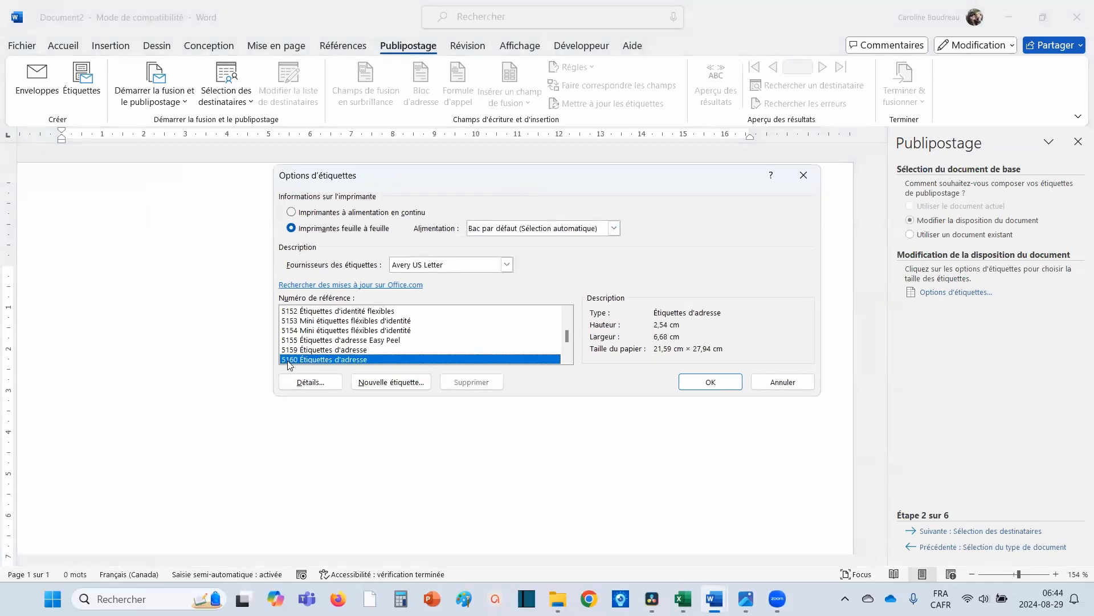
click(720, 386)
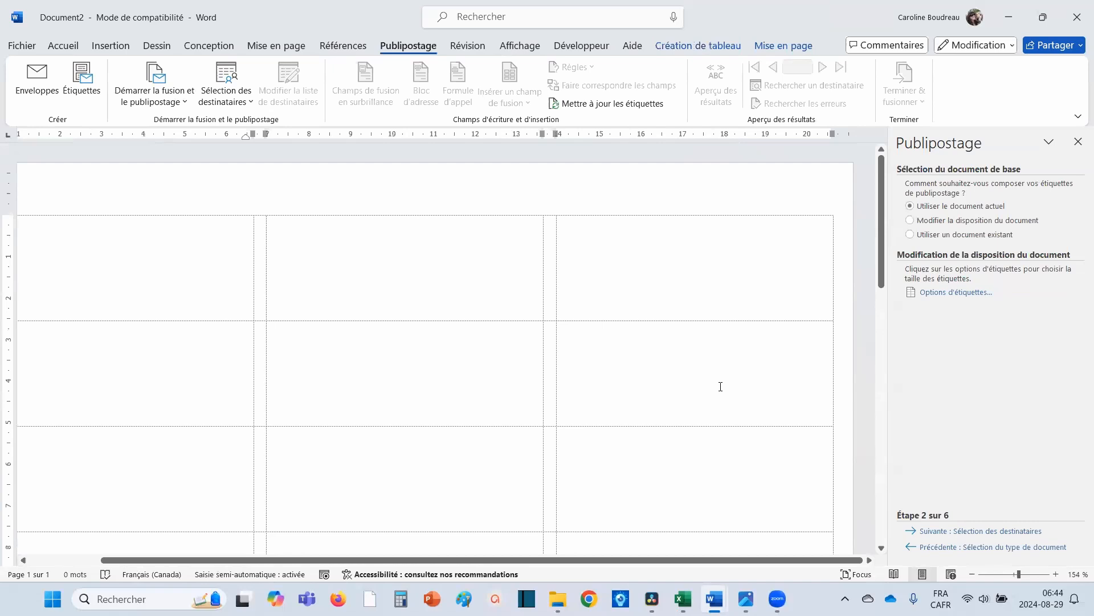
click(975, 532)
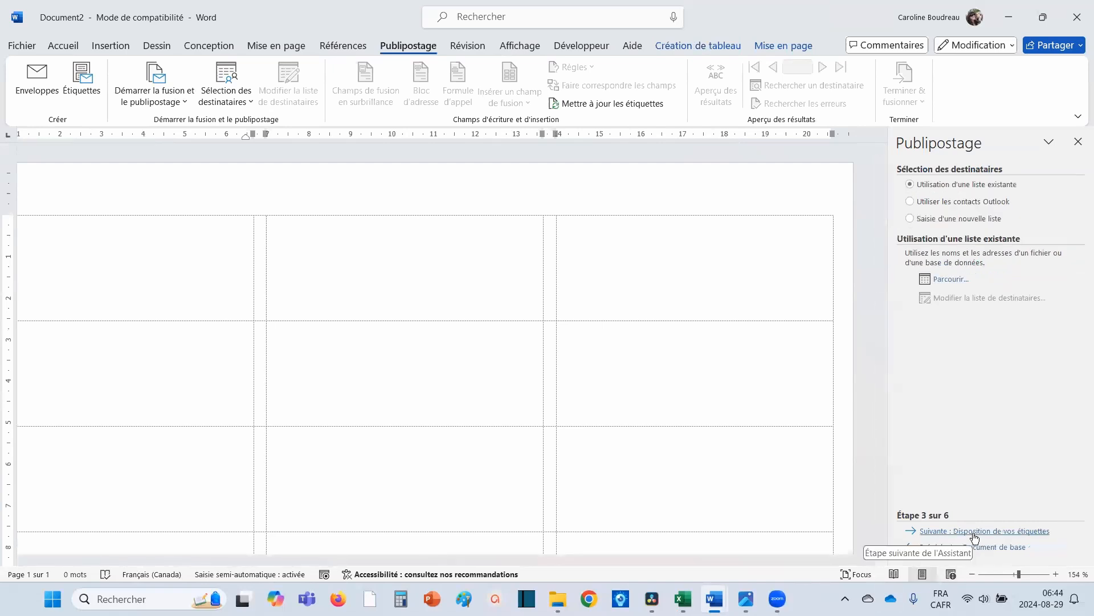
Use the sheet Liste pour étiquettes (picto) from the Prénoms pour étiquettes workbook as the recipient list, with all entries included
click(949, 280)
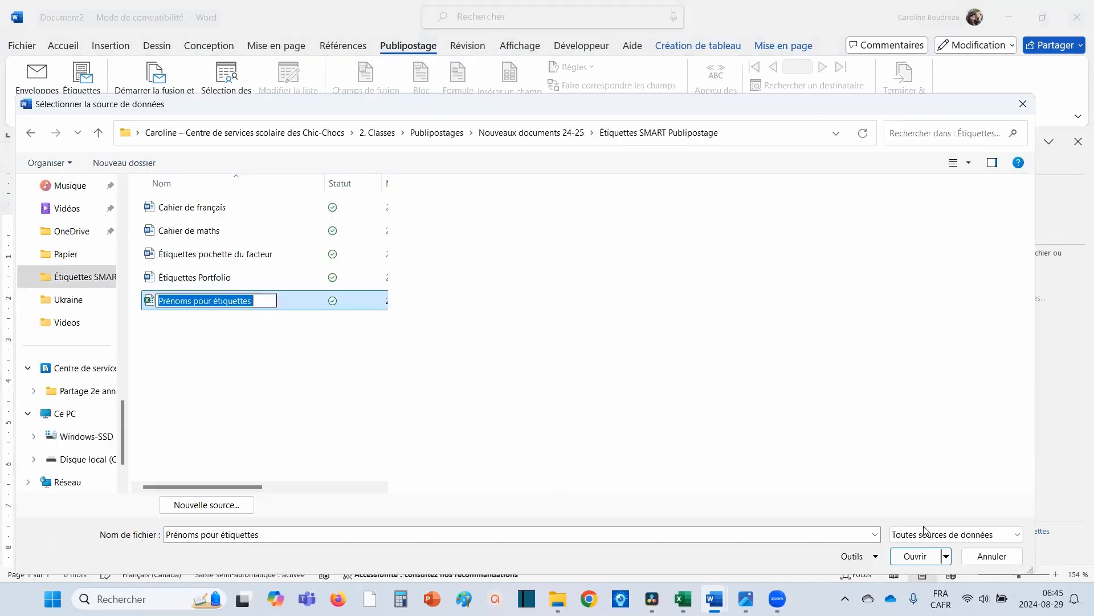
click(916, 557)
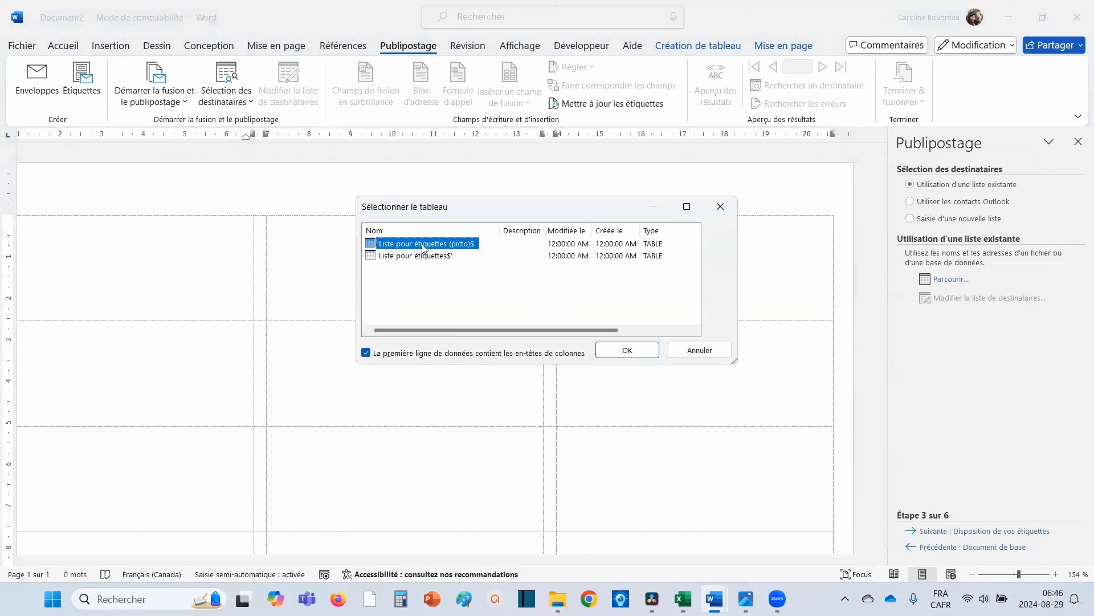
click(631, 354)
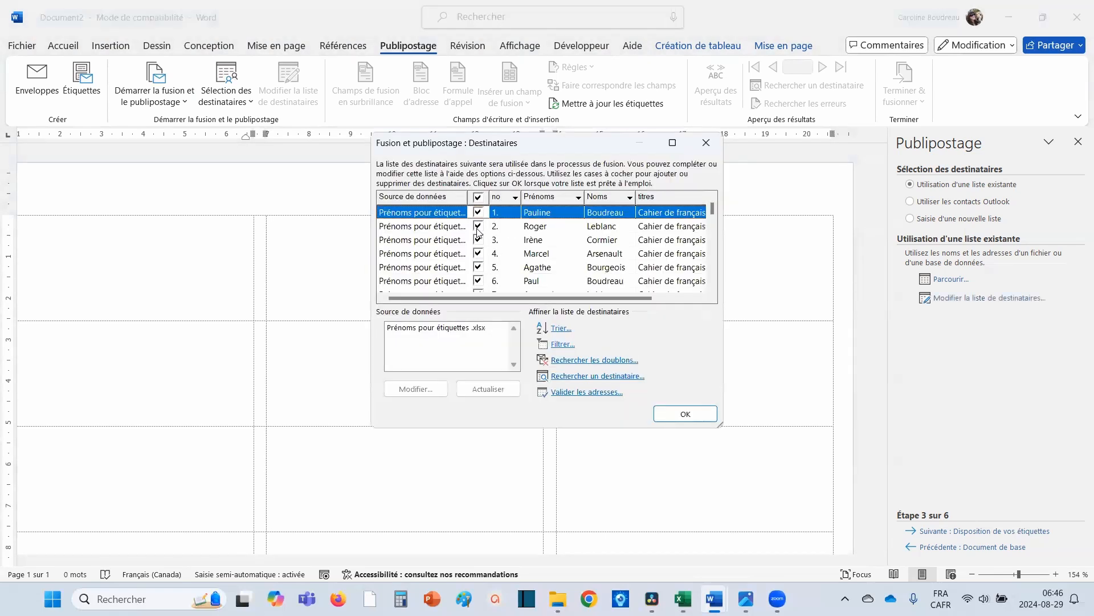
click(672, 416)
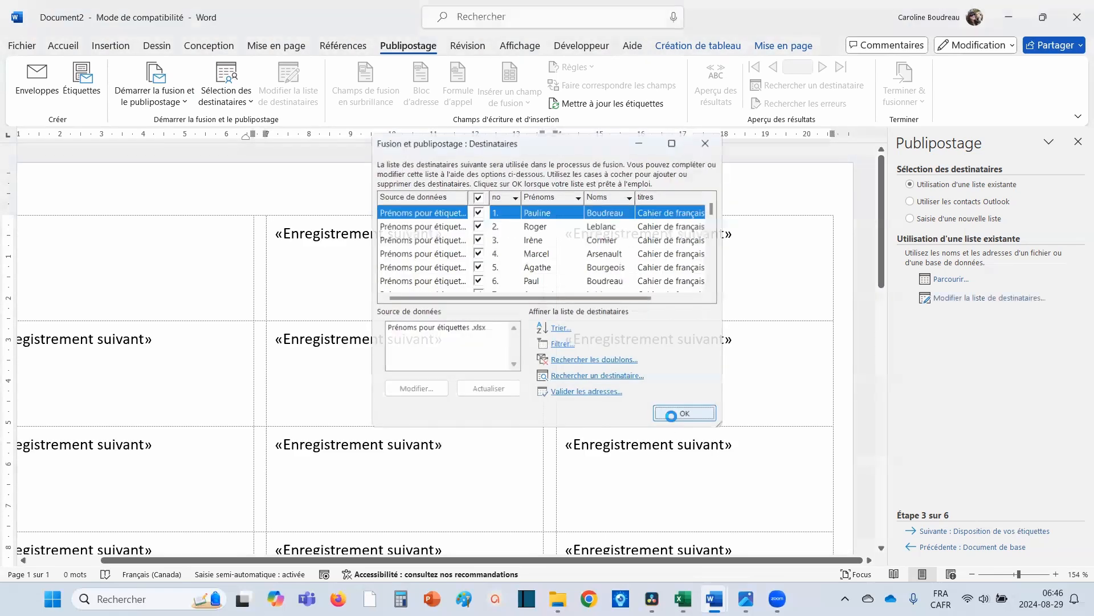
Continue to the label layout stage and insert the picto and titres merge fields on the second line of the first label
click(93, 244)
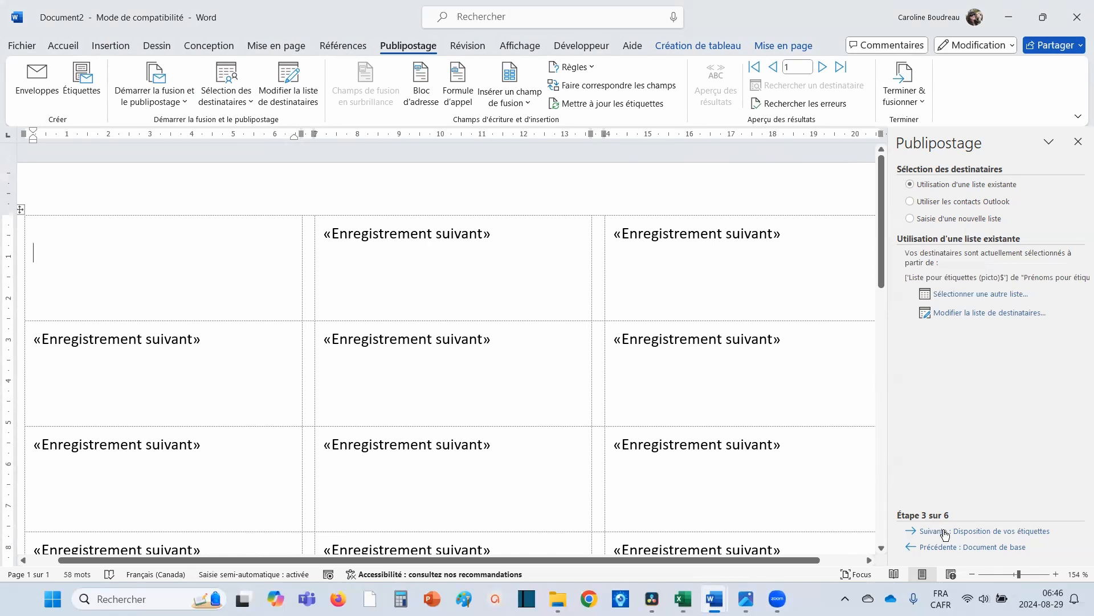
click(977, 532)
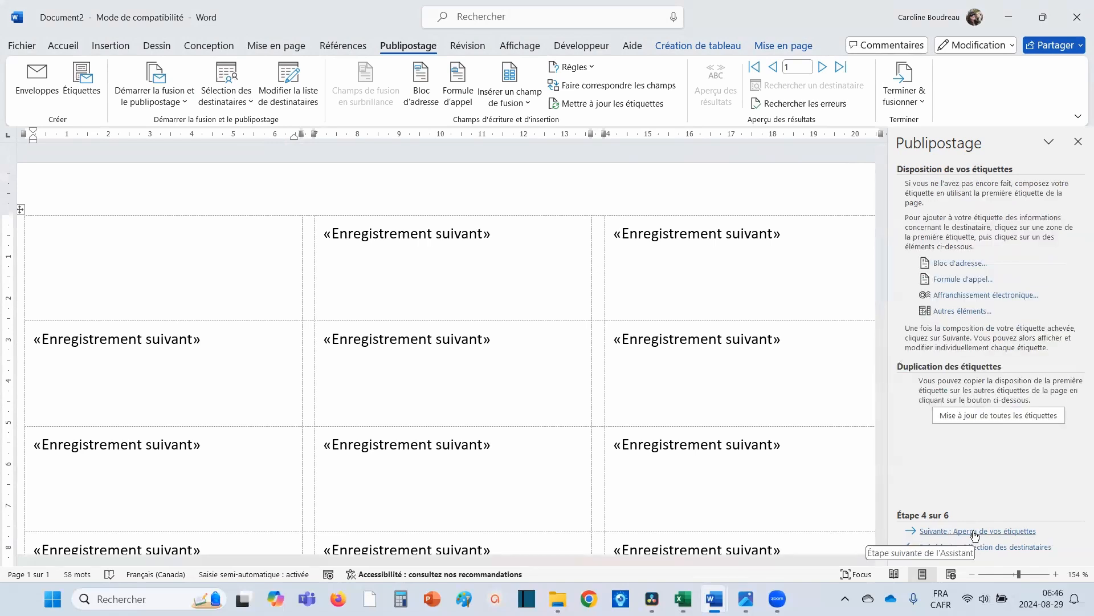
click(965, 312)
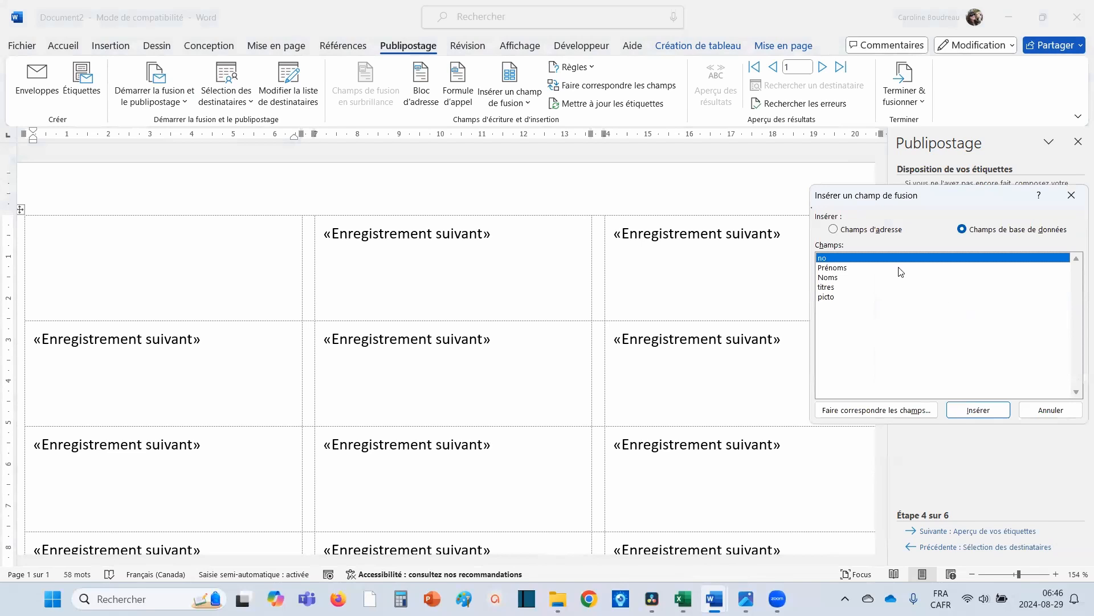
click(828, 297)
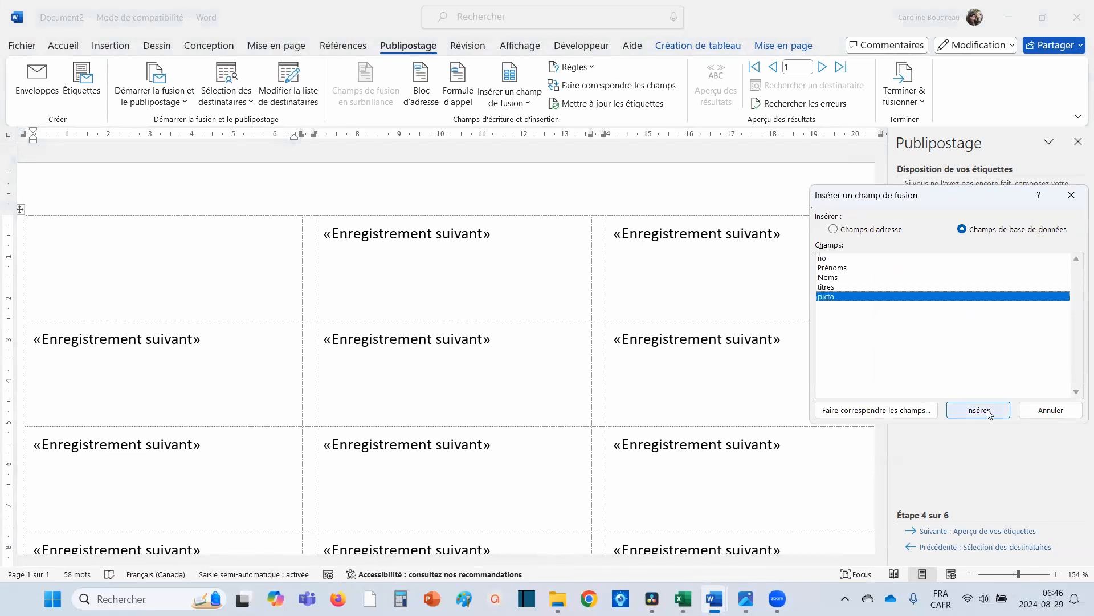
click(991, 414)
click(835, 286)
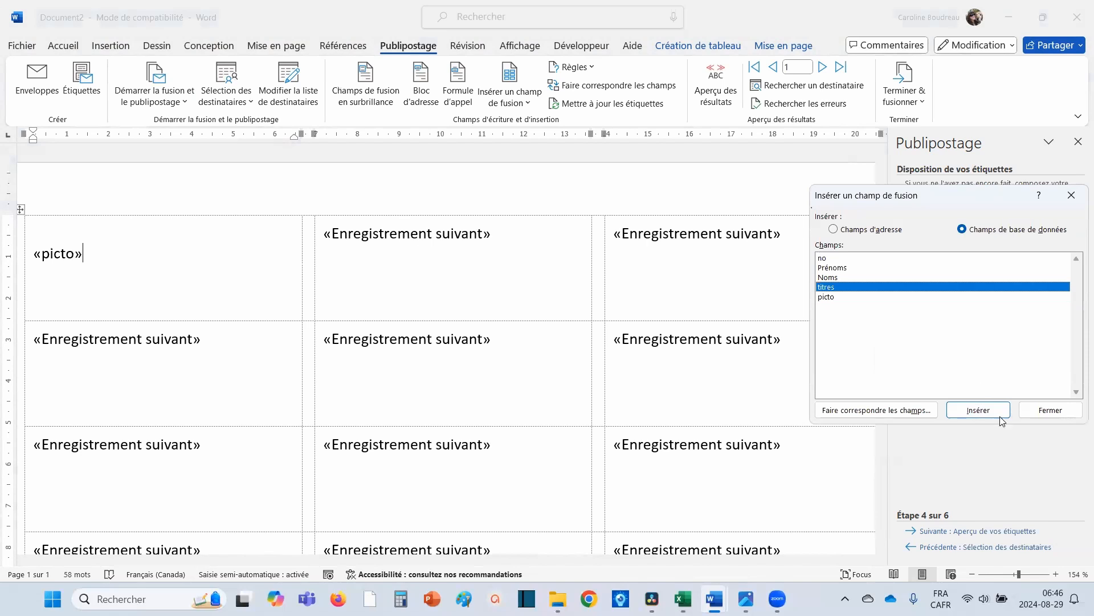
click(989, 412)
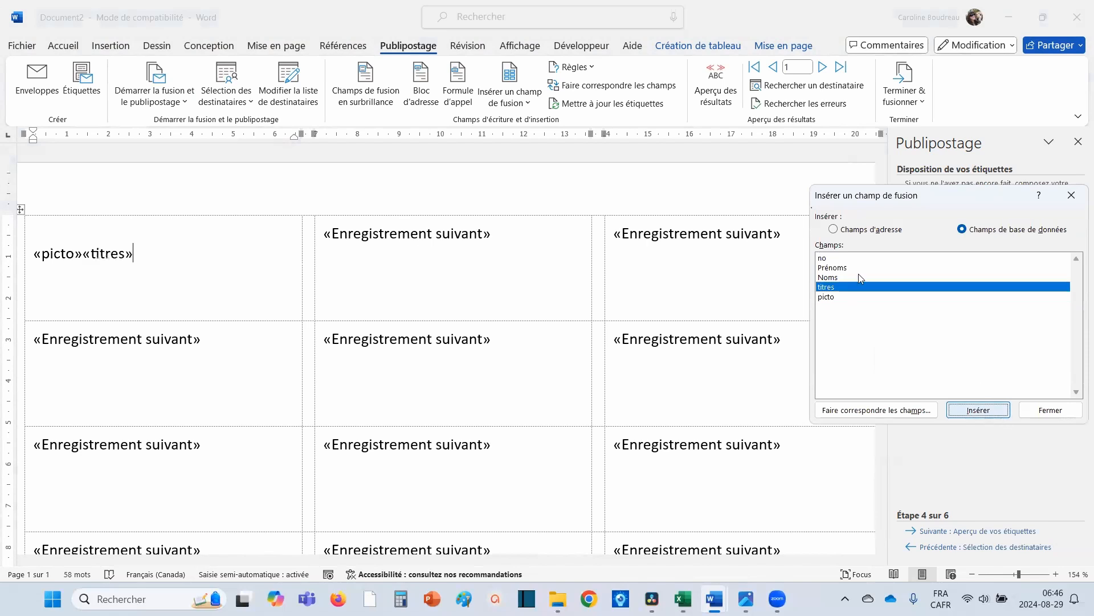
Add the no, Prénoms and Noms merge fields after titres in the first label
click(825, 259)
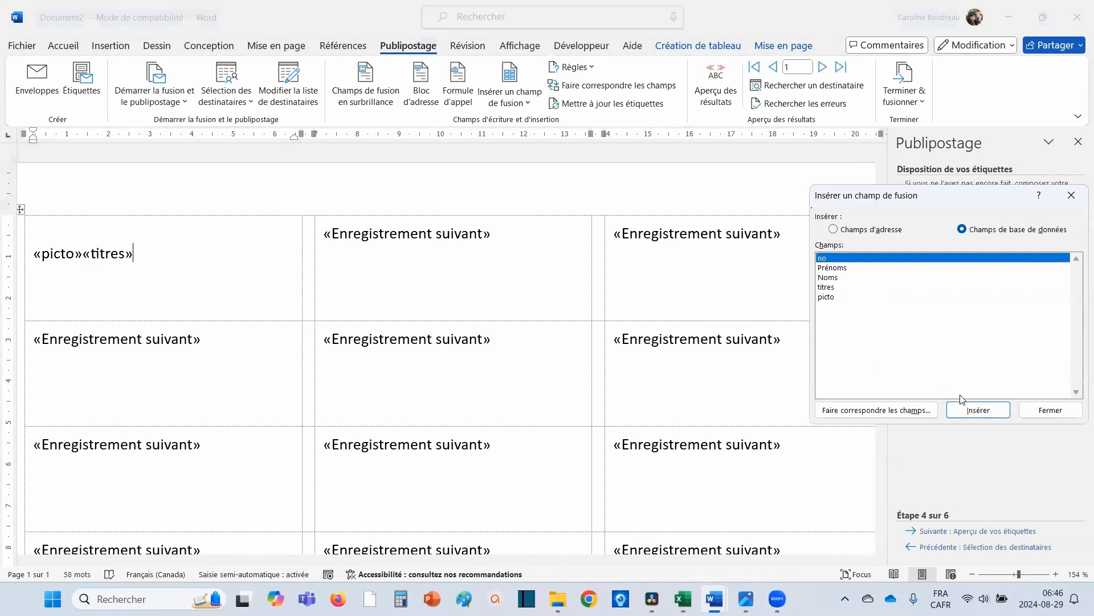
click(979, 411)
click(844, 268)
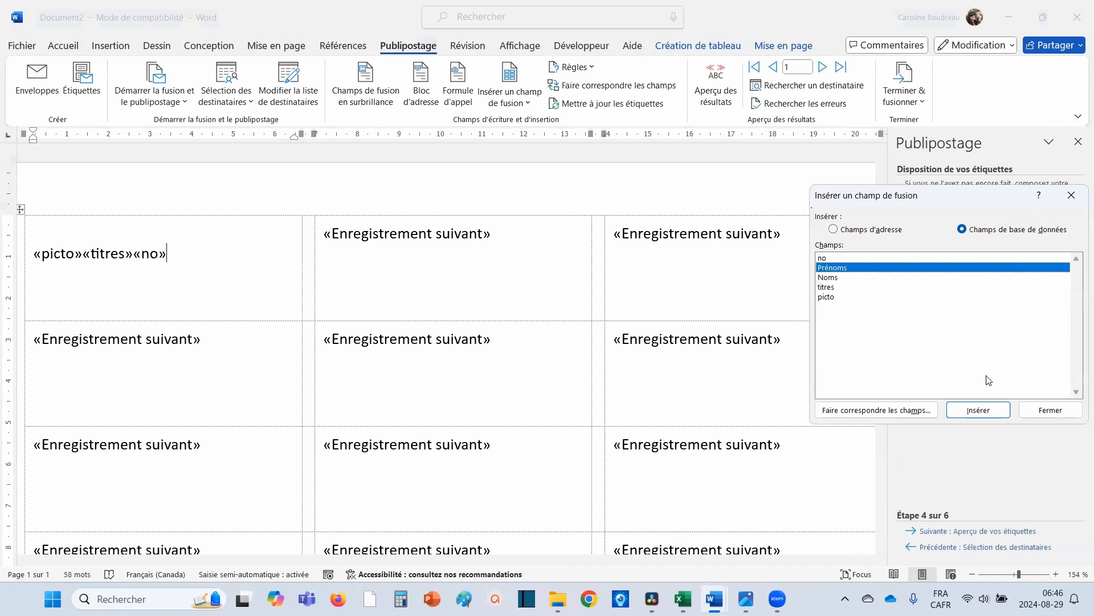
click(980, 411)
click(831, 278)
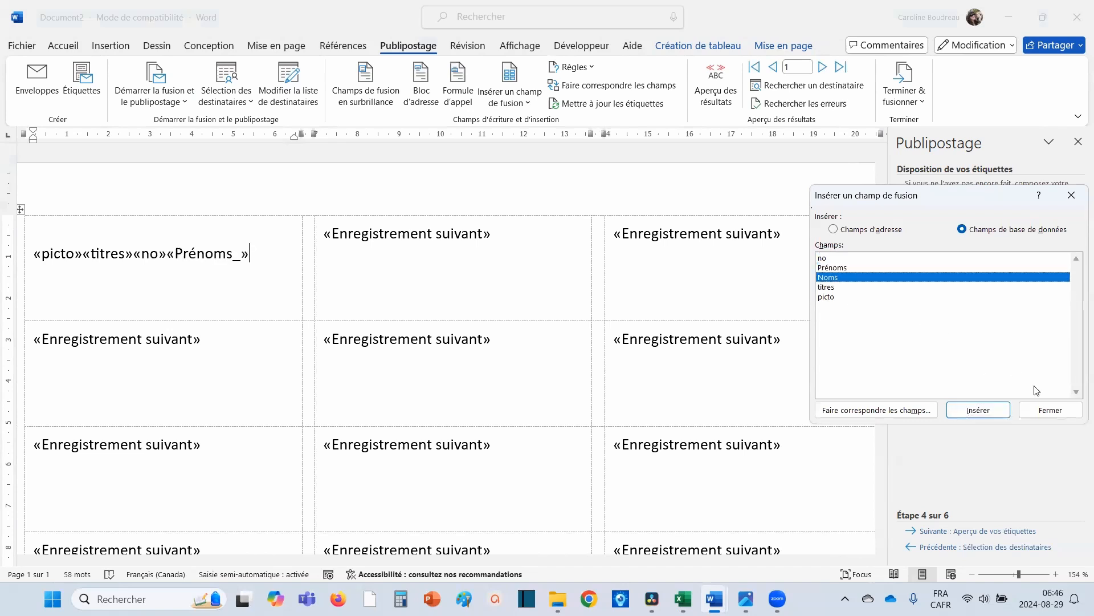
click(978, 411)
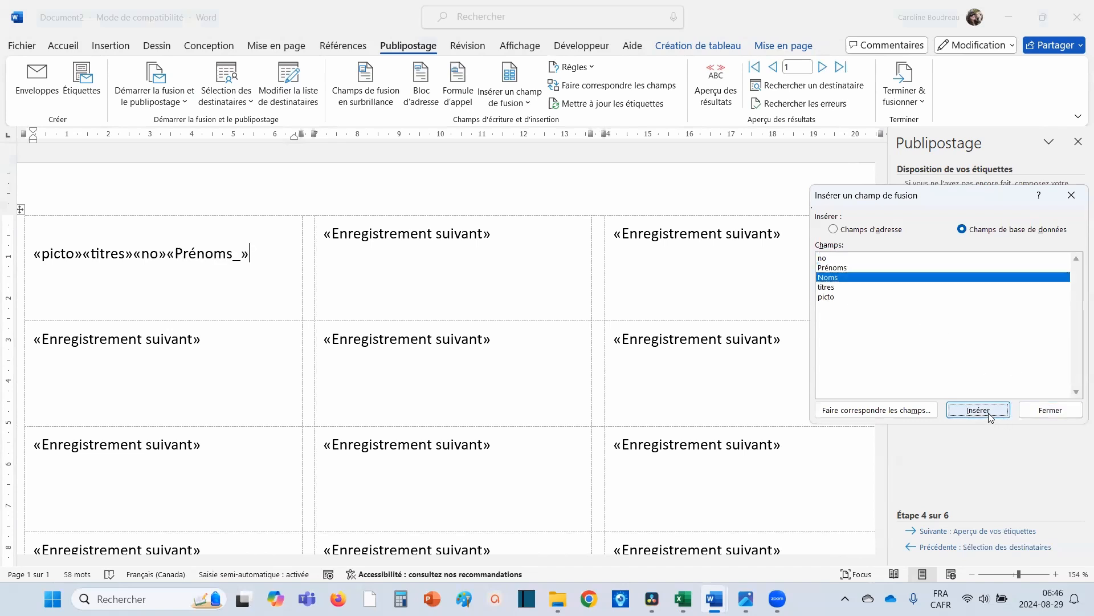
click(1049, 411)
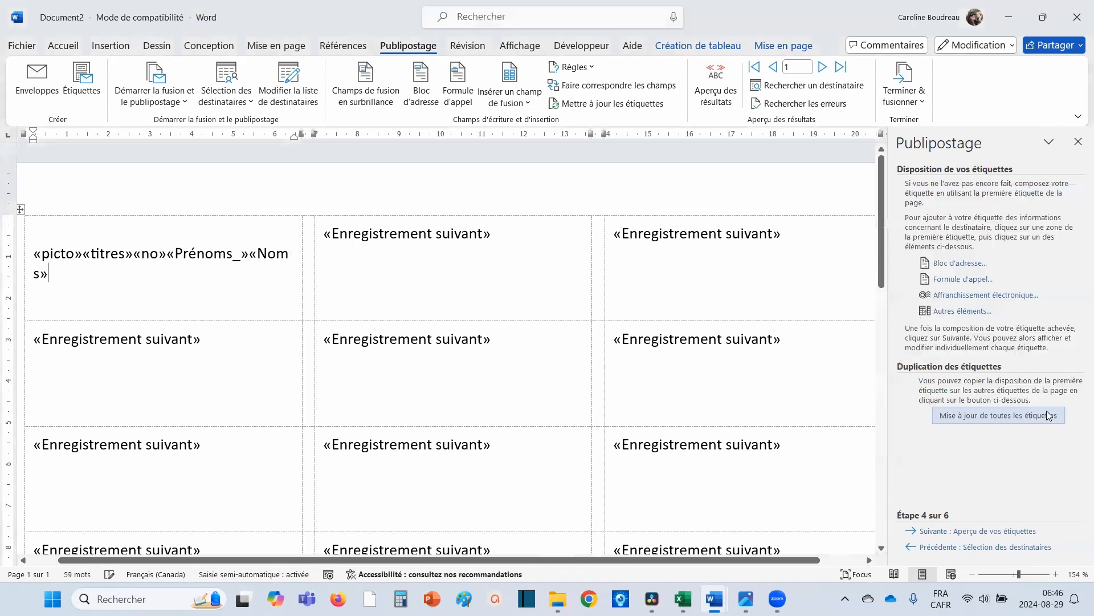
Separate the picto, titres, no, Prénoms and Noms fields in the first label with single spaces
click(84, 253)
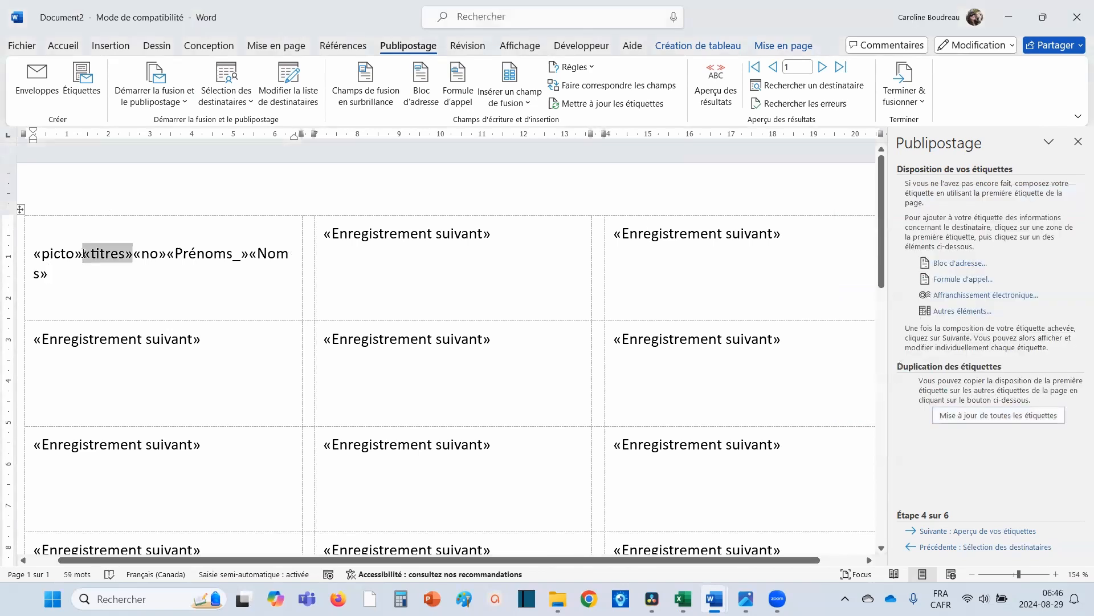
key(Return)
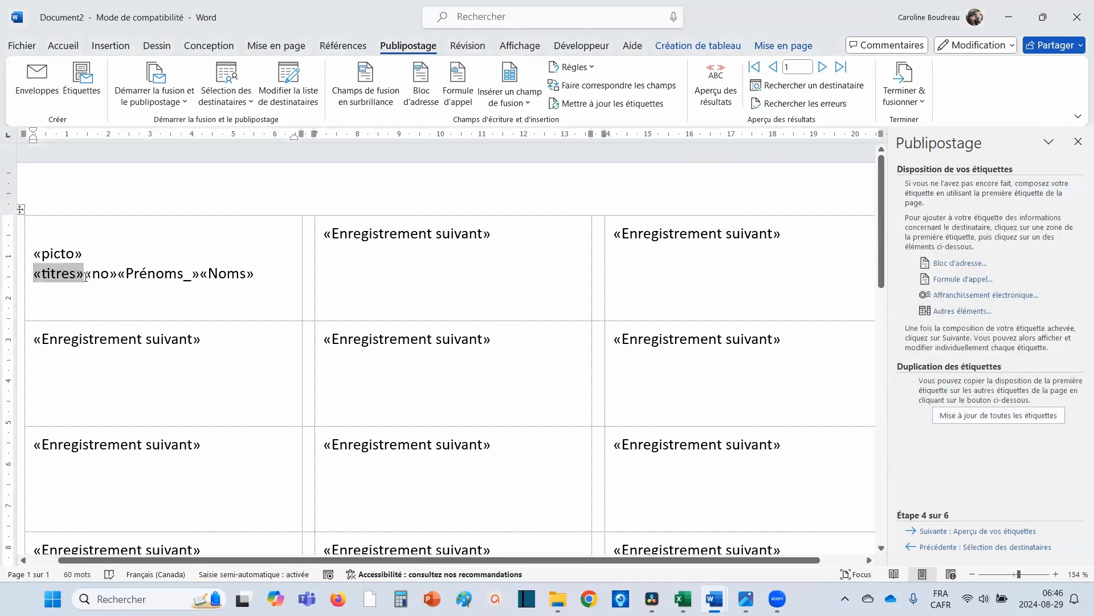
click(85, 277)
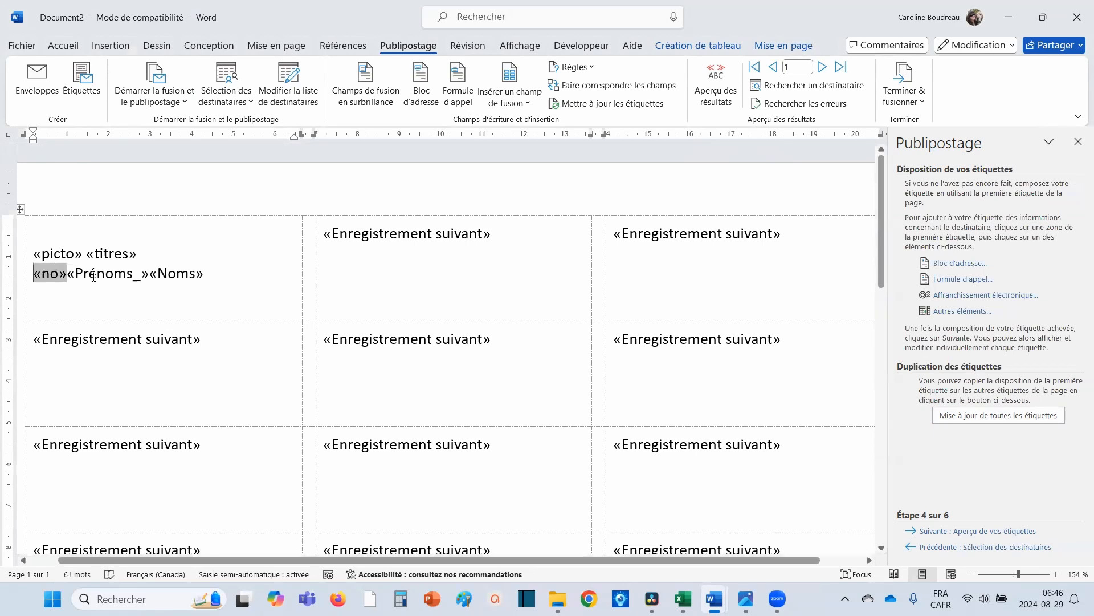
click(67, 275)
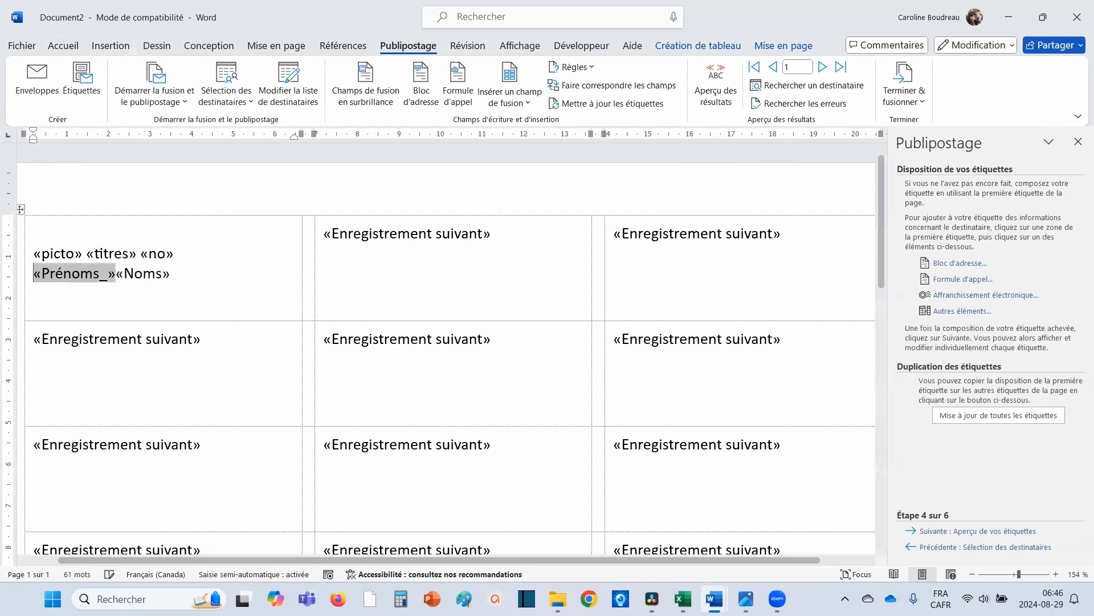
click(118, 276)
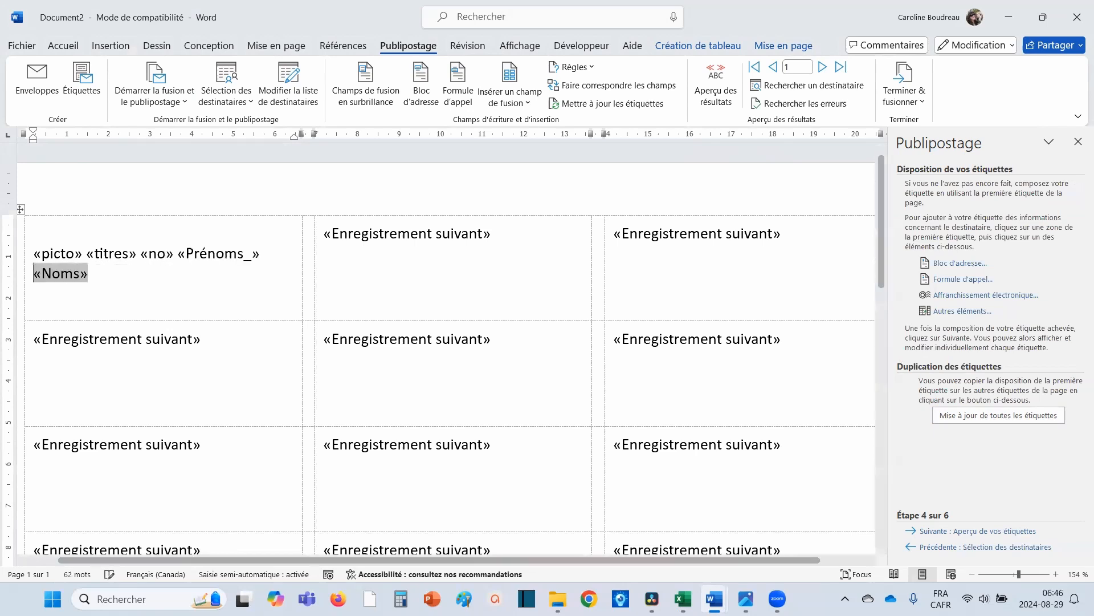
Move the no, Prénoms and Noms fields to a new line and set them and titres in the 212 Baby Girl font
click(141, 253)
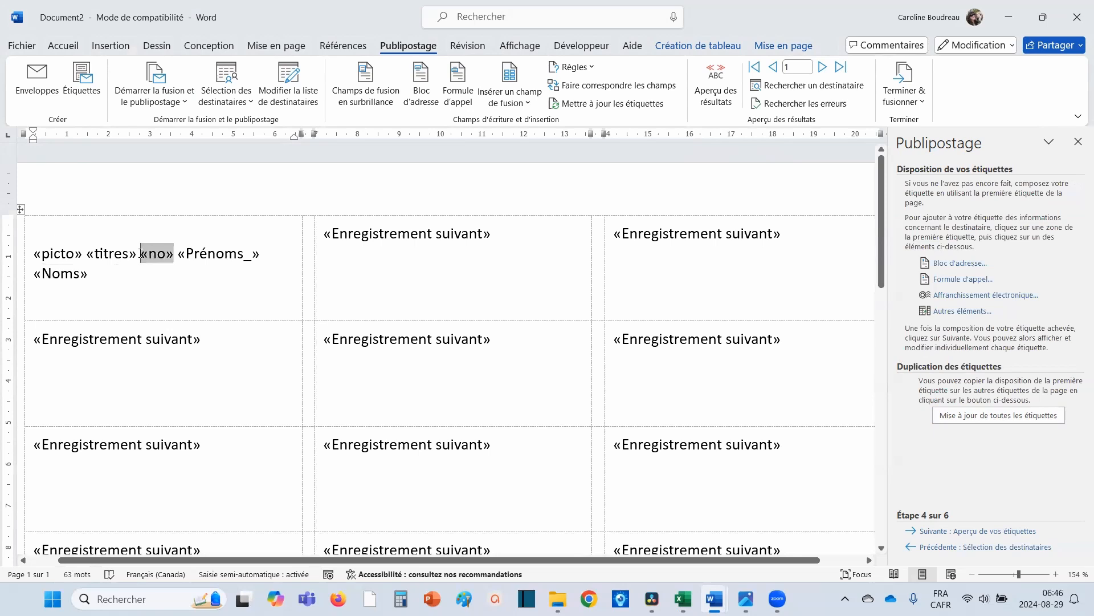
key(Return)
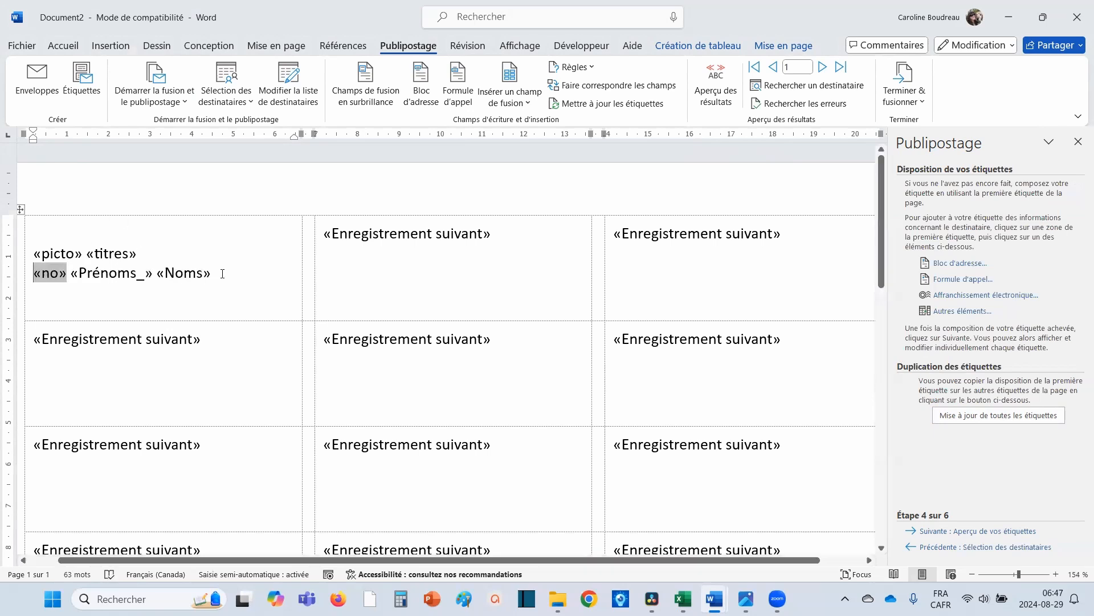
drag(223, 274, 94, 257)
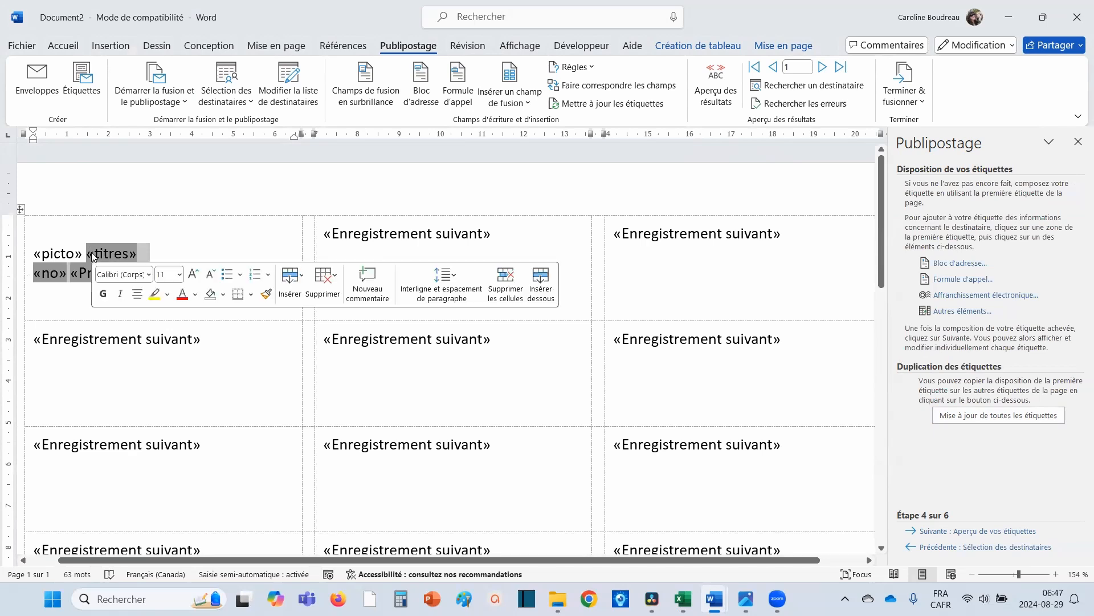
click(62, 46)
click(146, 72)
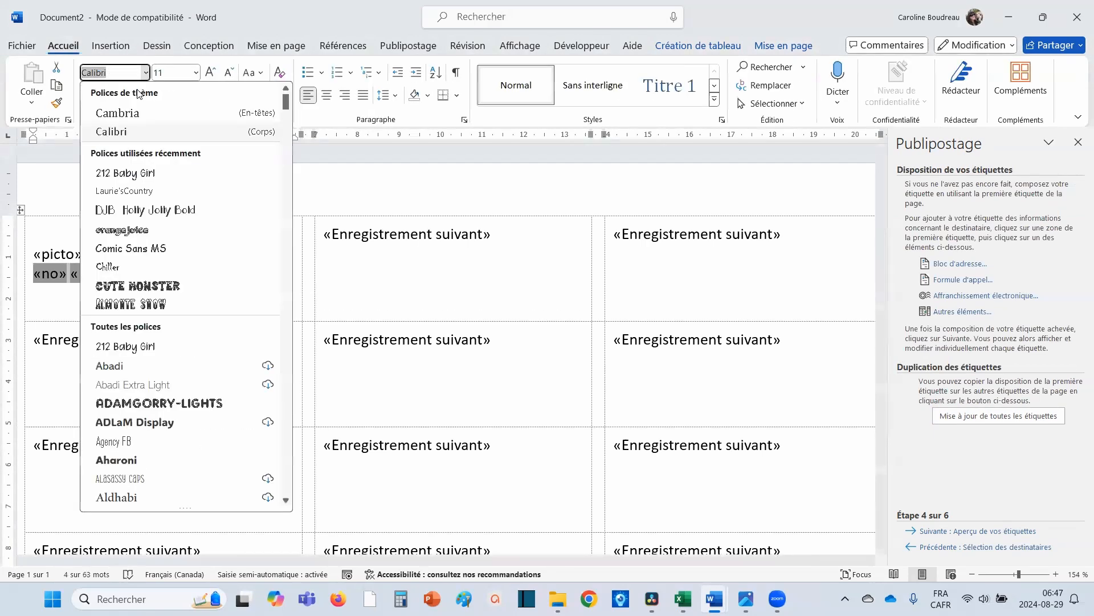
click(134, 172)
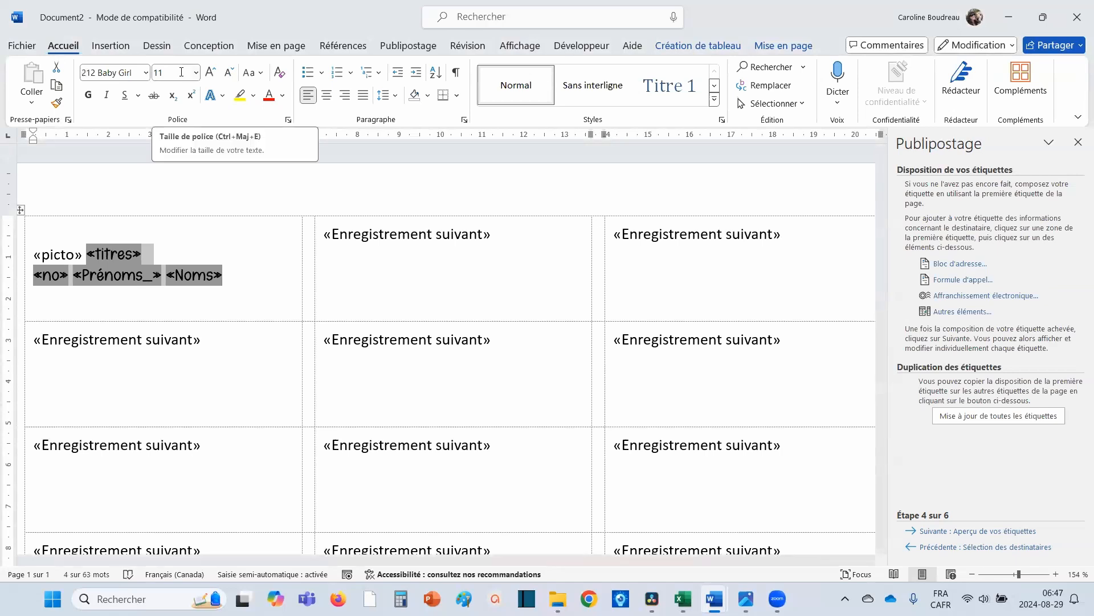
Set the titres field in the first label to font size 16
click(158, 242)
drag(155, 247, 105, 246)
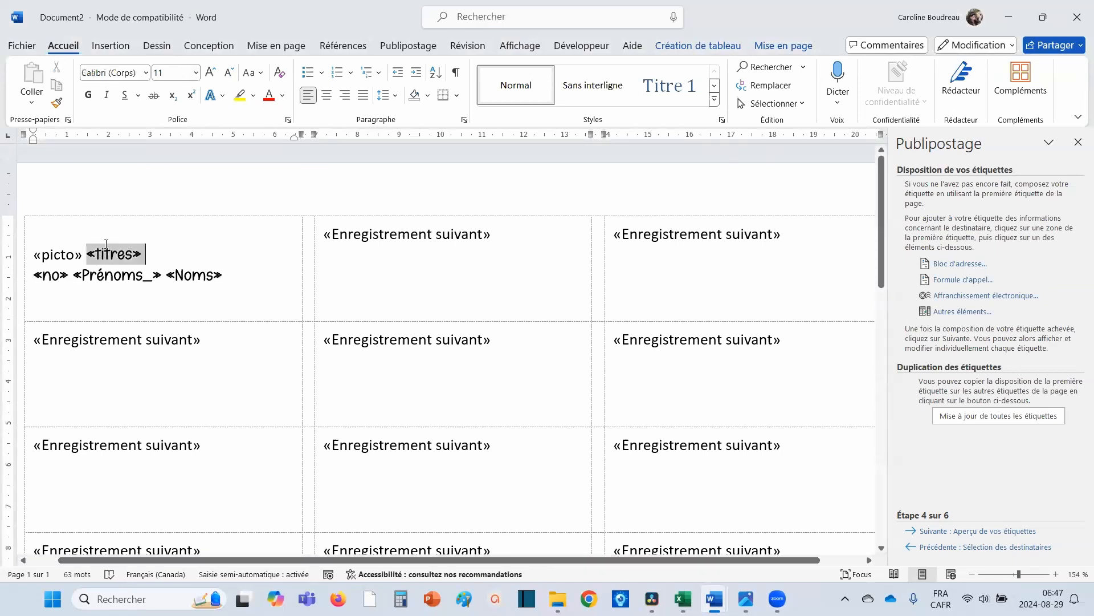
click(175, 77)
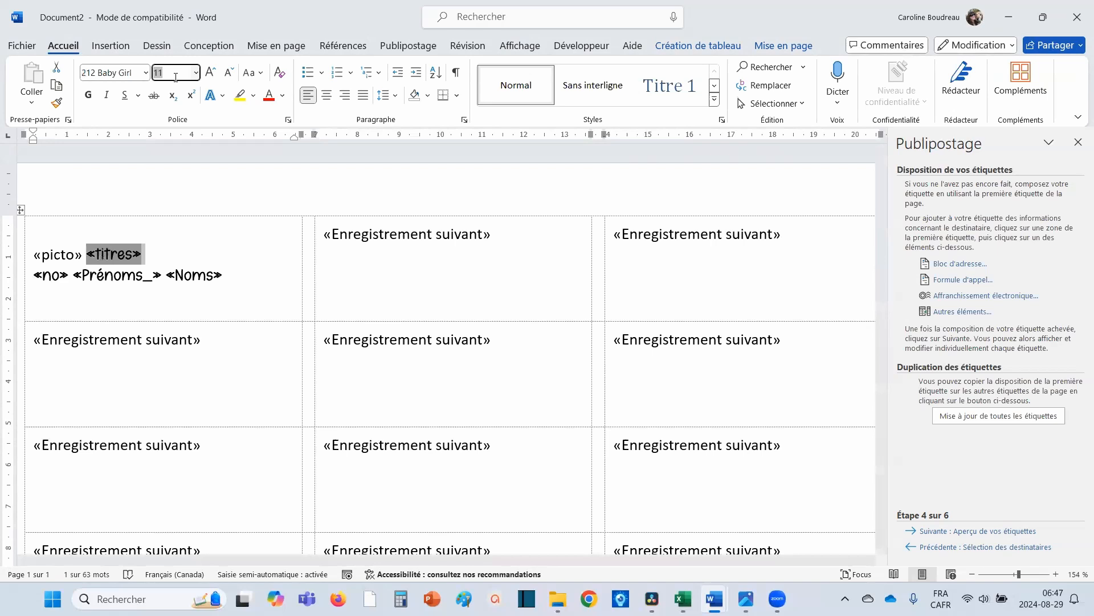
text(16)
key(Return)
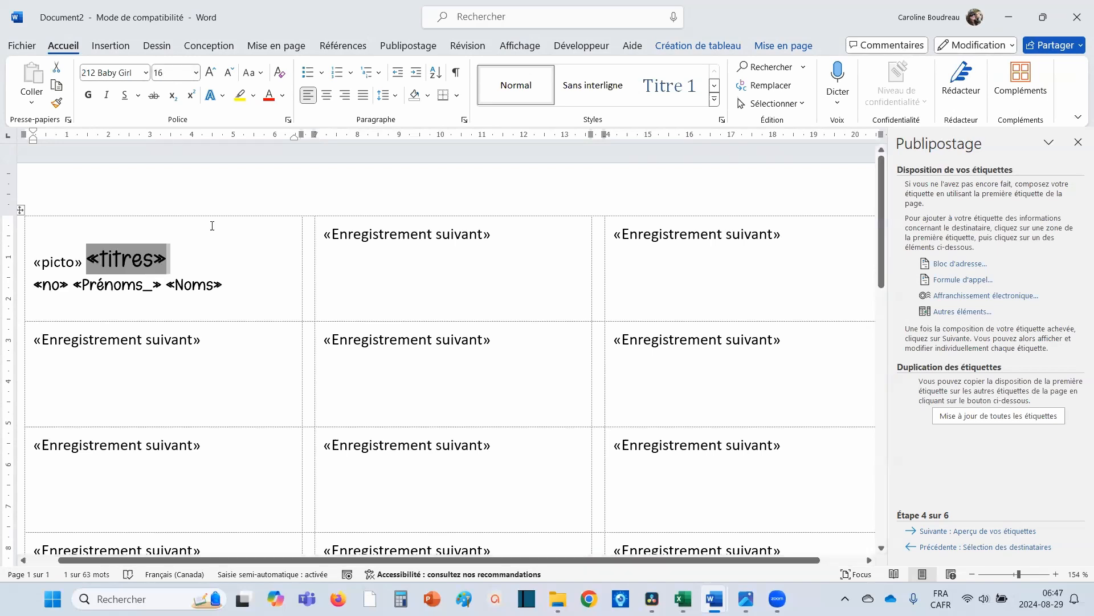
Set the no, Prénoms and Noms fields on the first label's last line to font size 14
drag(232, 285, 34, 285)
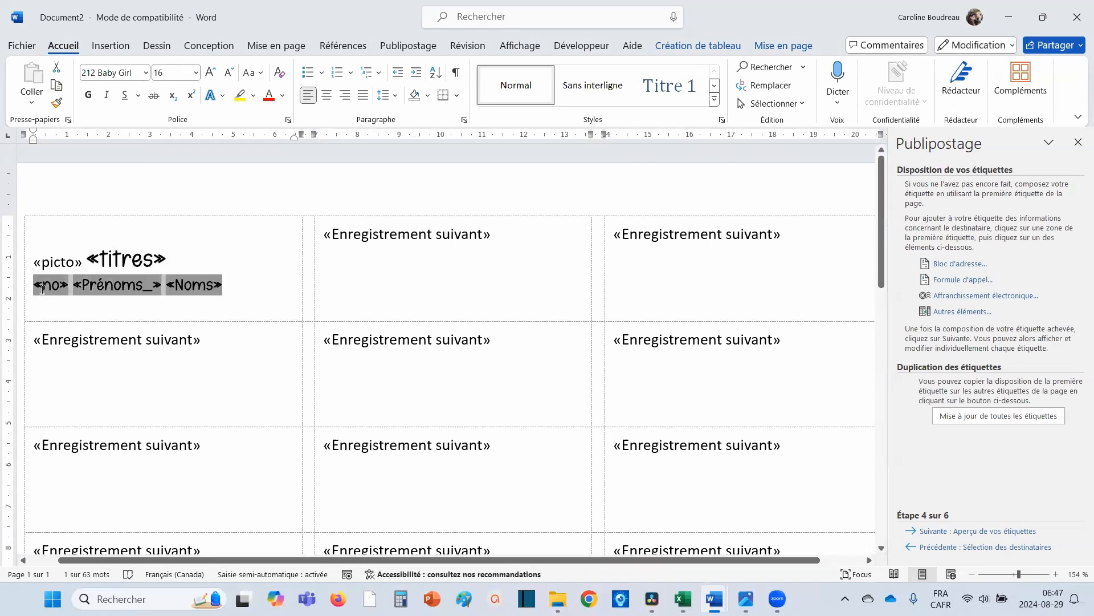
click(172, 71)
text(1)
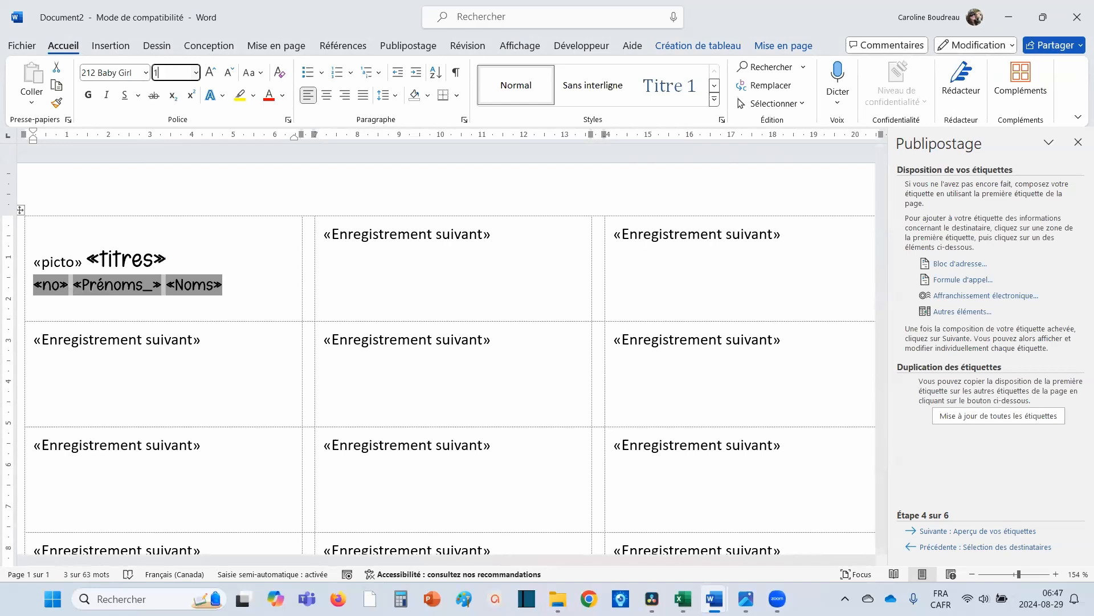
key(Return)
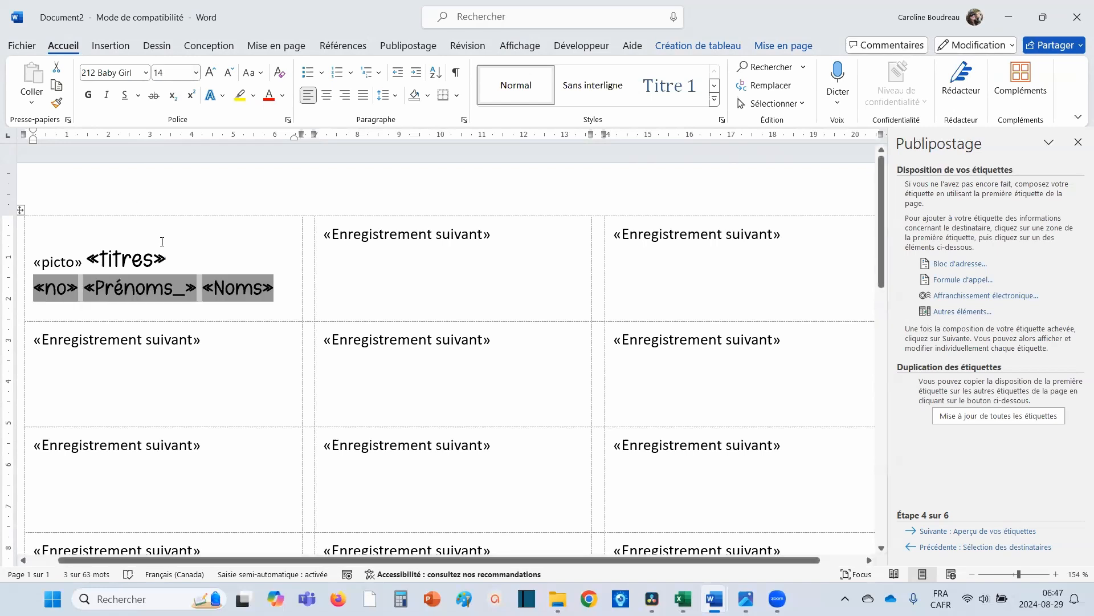
click(240, 234)
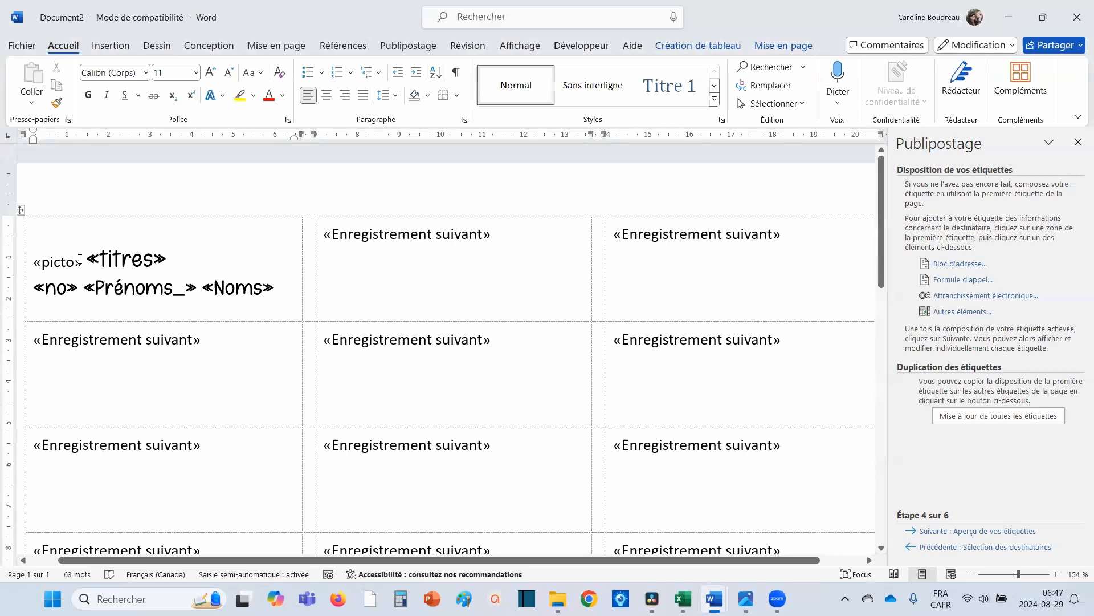
Format the picto field in the first label with the Laurie'sCountry font at size 36
drag(80, 260, 33, 261)
double_click(31, 265)
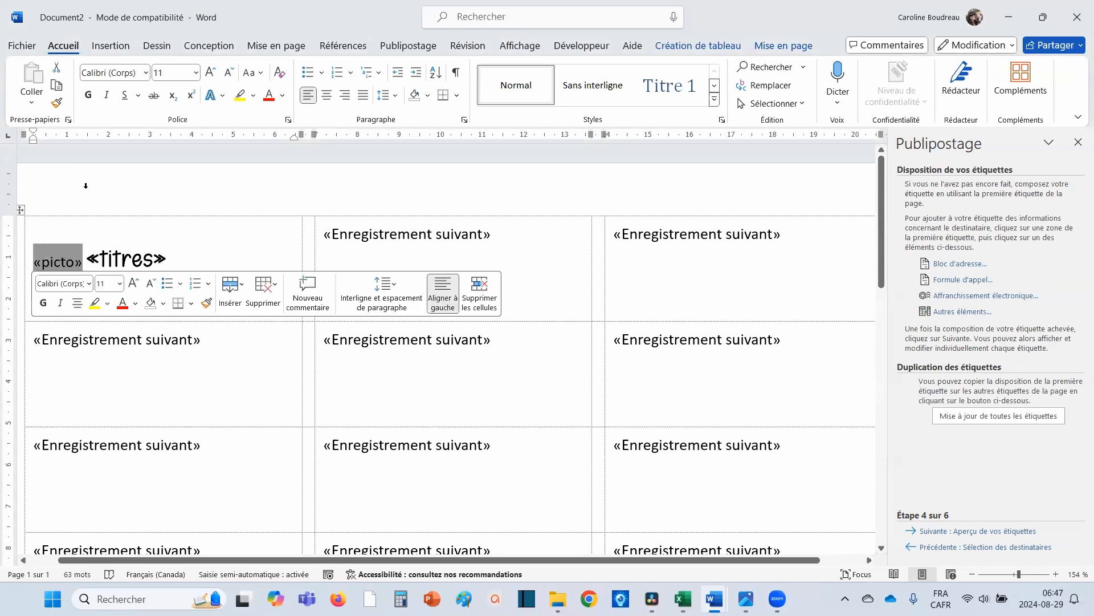
click(146, 73)
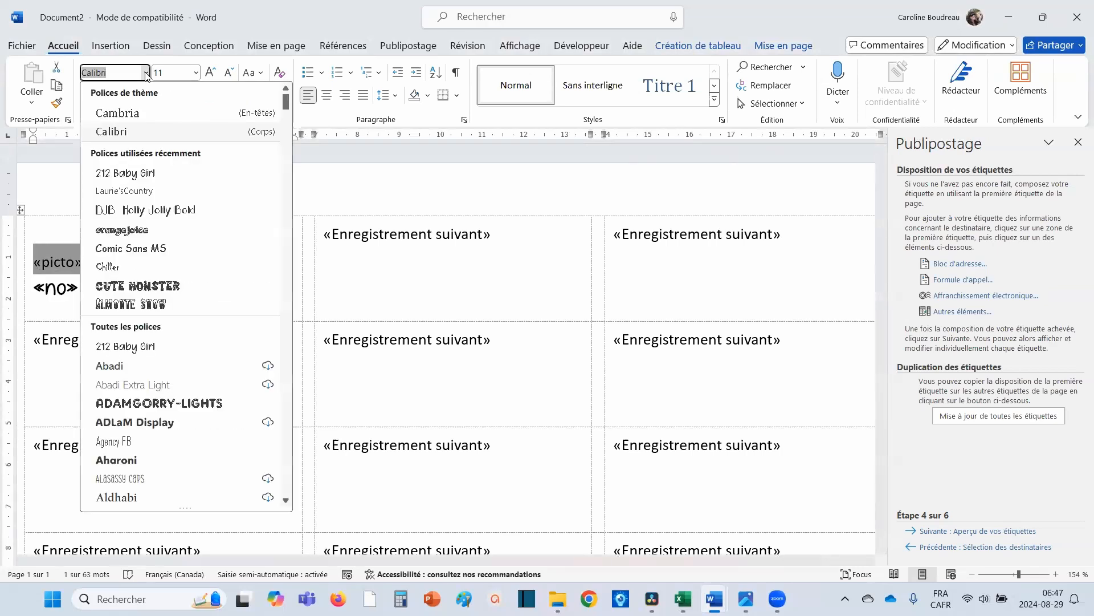
click(136, 192)
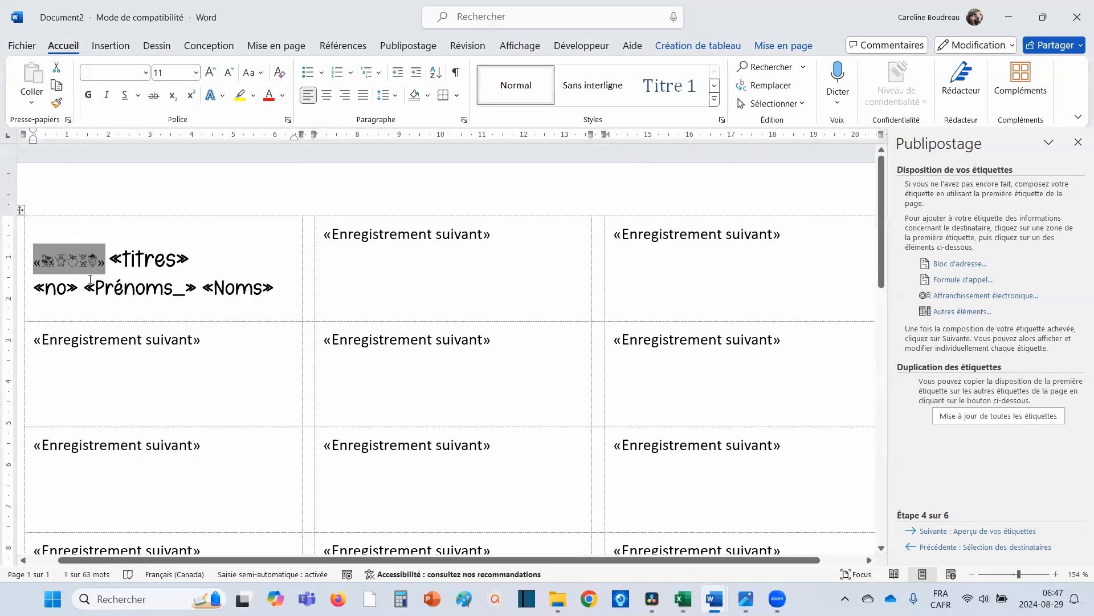
click(174, 73)
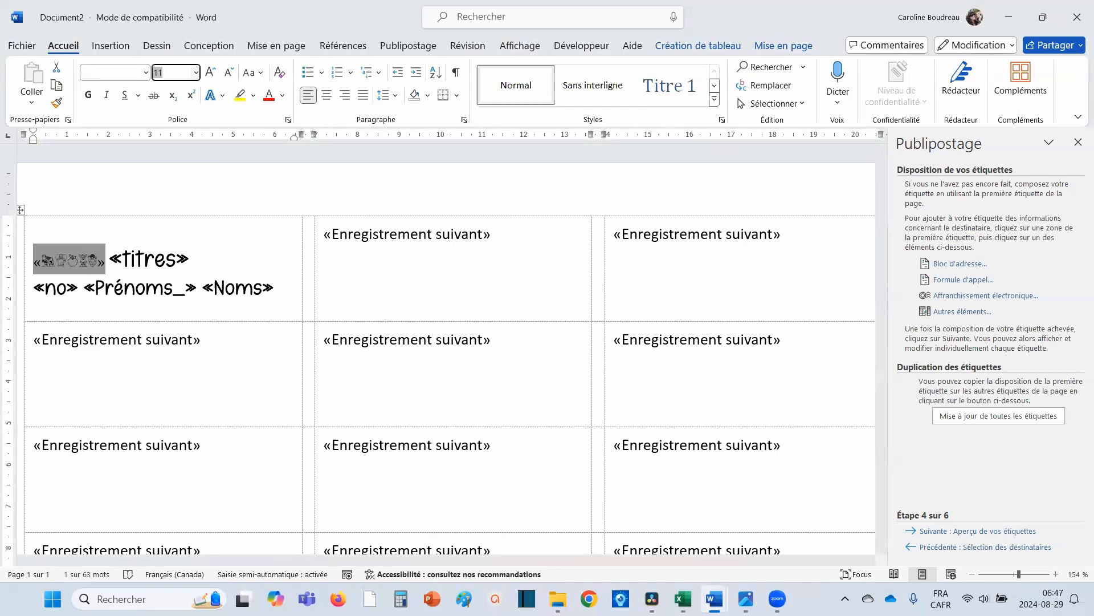
text(36)
key(Return)
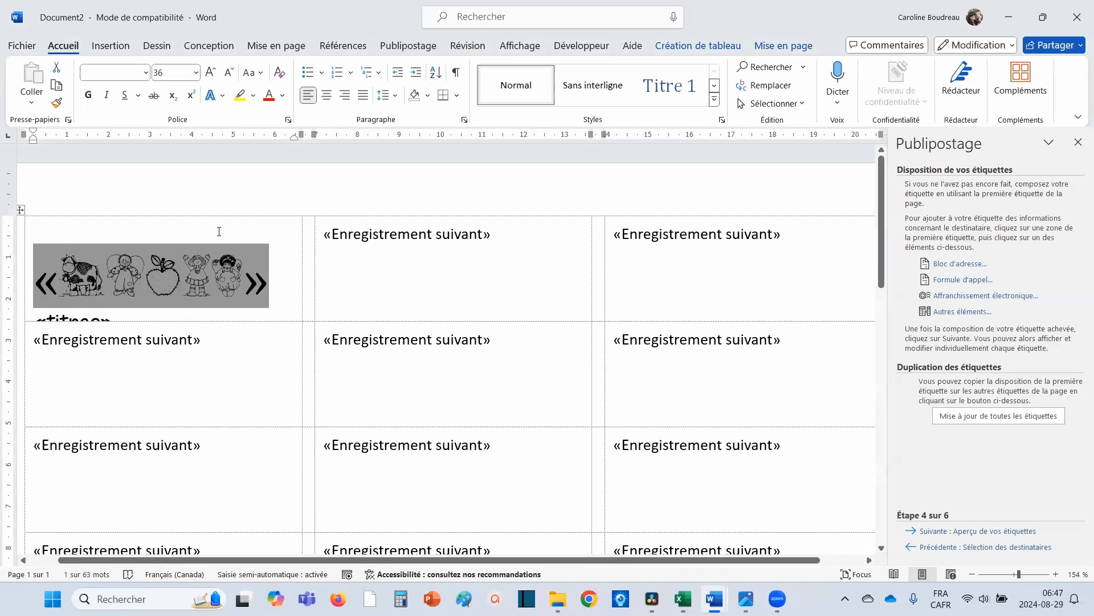
click(288, 277)
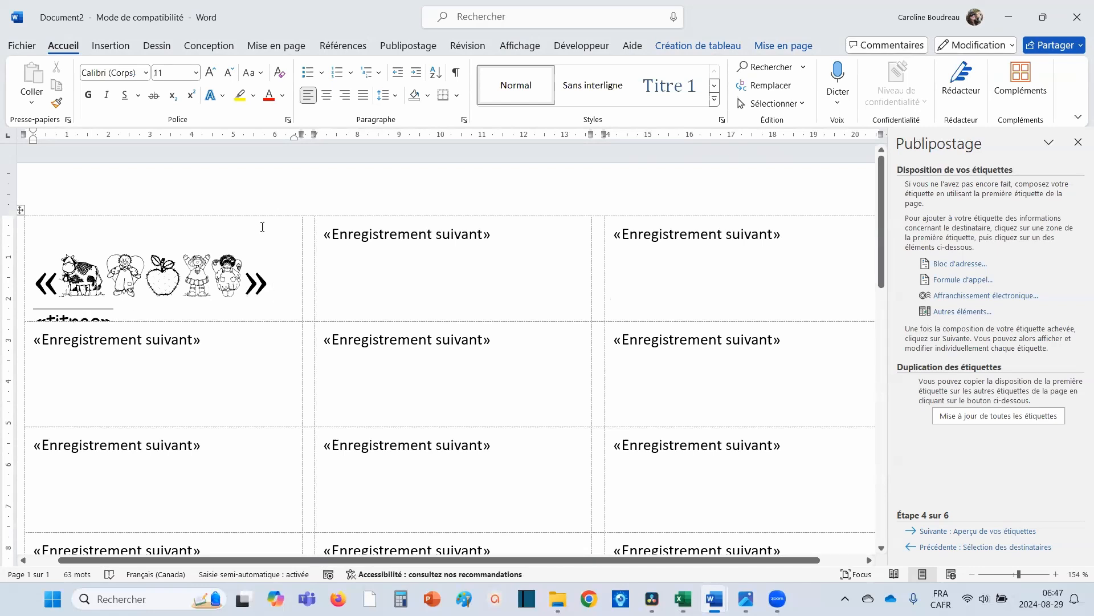
Replicate the first label's layout to all labels, continue to the label preview and select the first label's pictogram
click(971, 417)
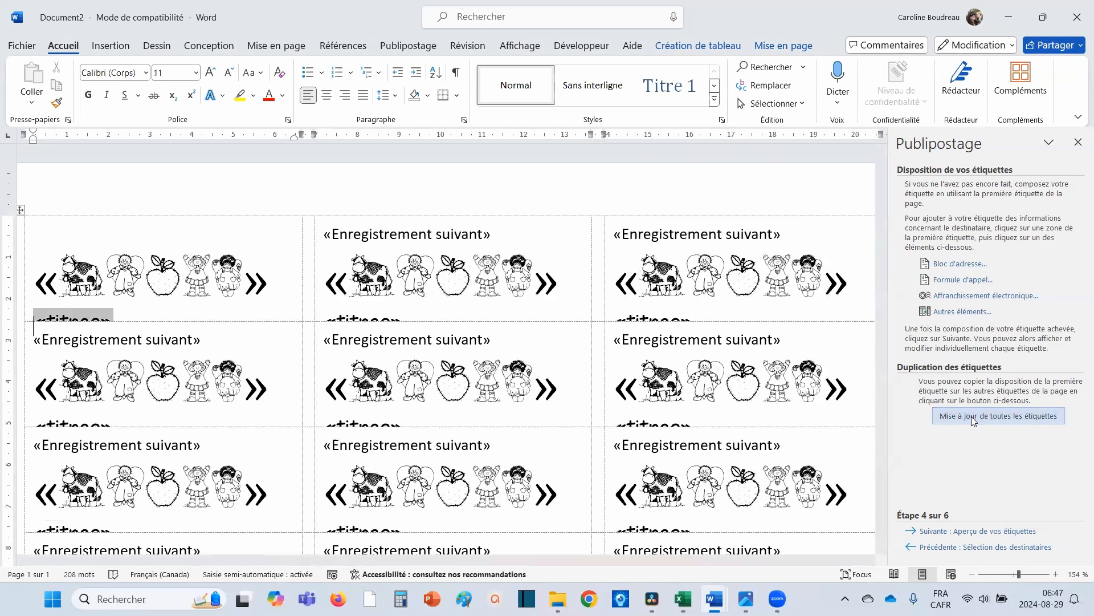
click(987, 532)
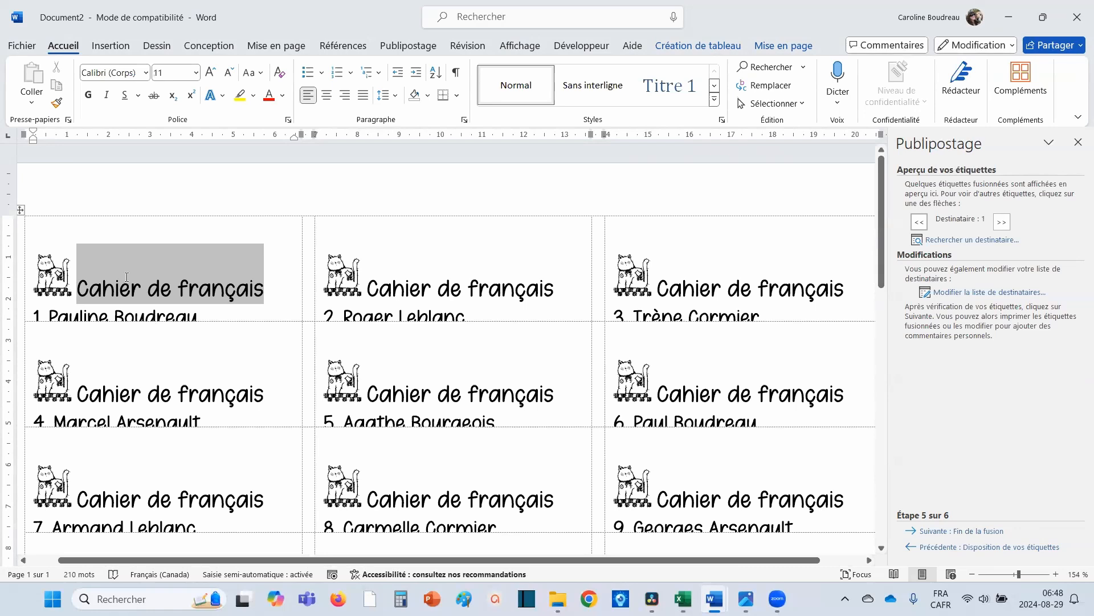
click(51, 251)
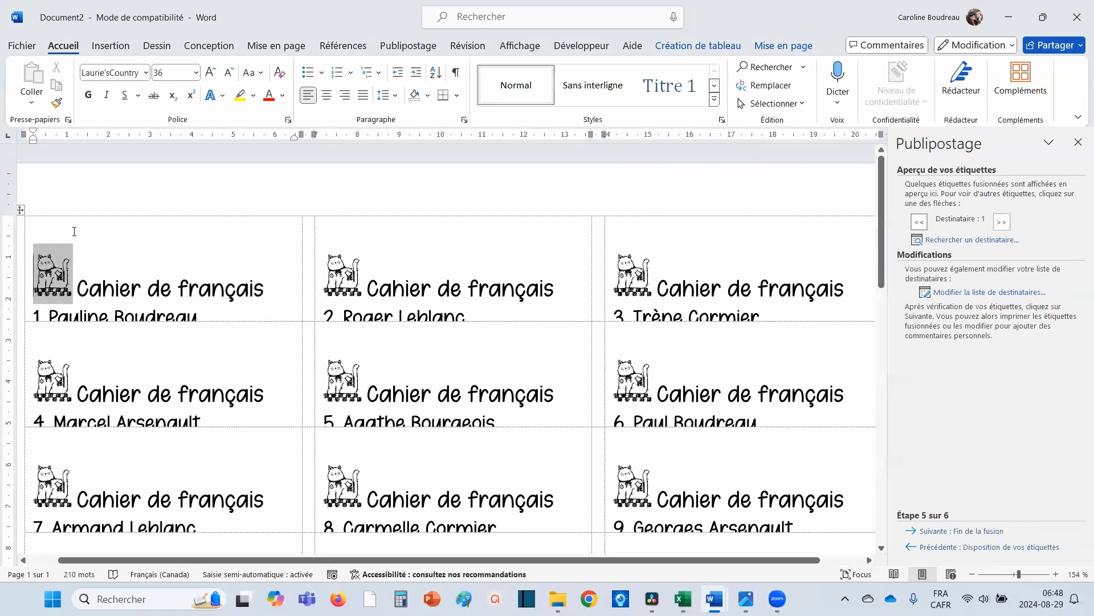